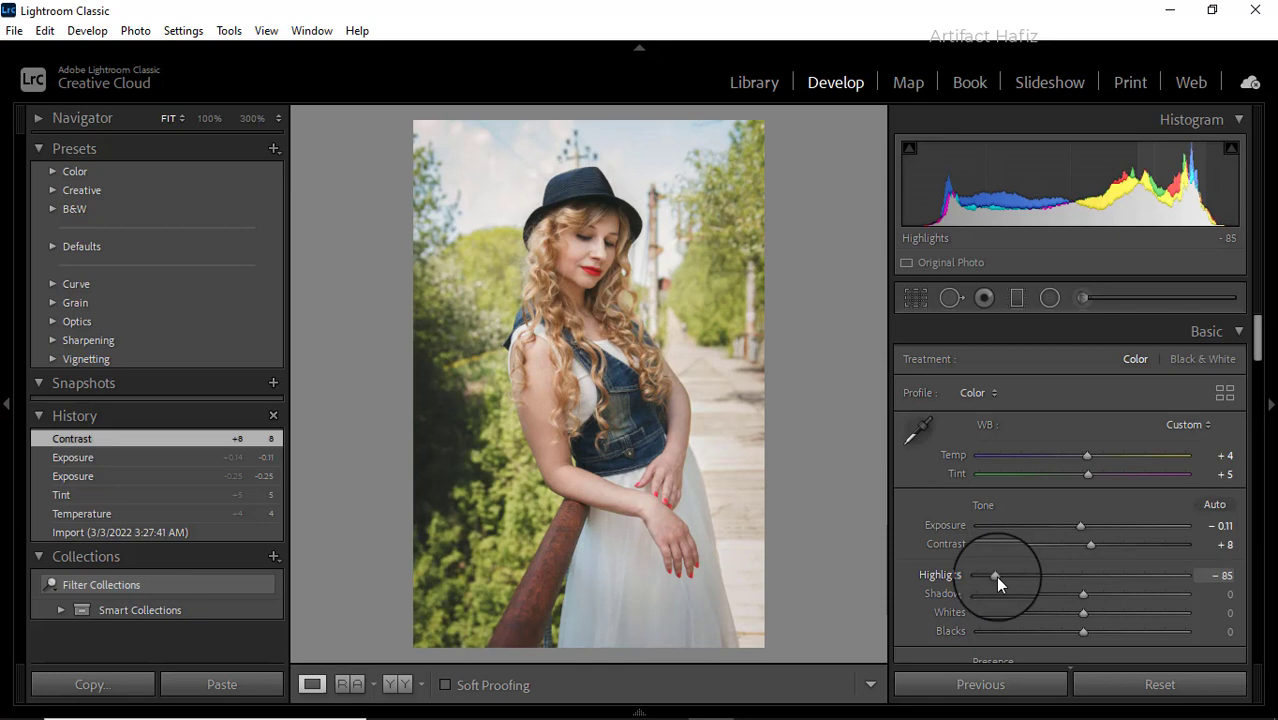
Adjust the photo's tone to Exposure -0.43, Highlights -85, Shadows +15 and Whites +55.
left_click_drag(997, 577, 997, 577)
left_click_drag(1084, 617, 1097, 594)
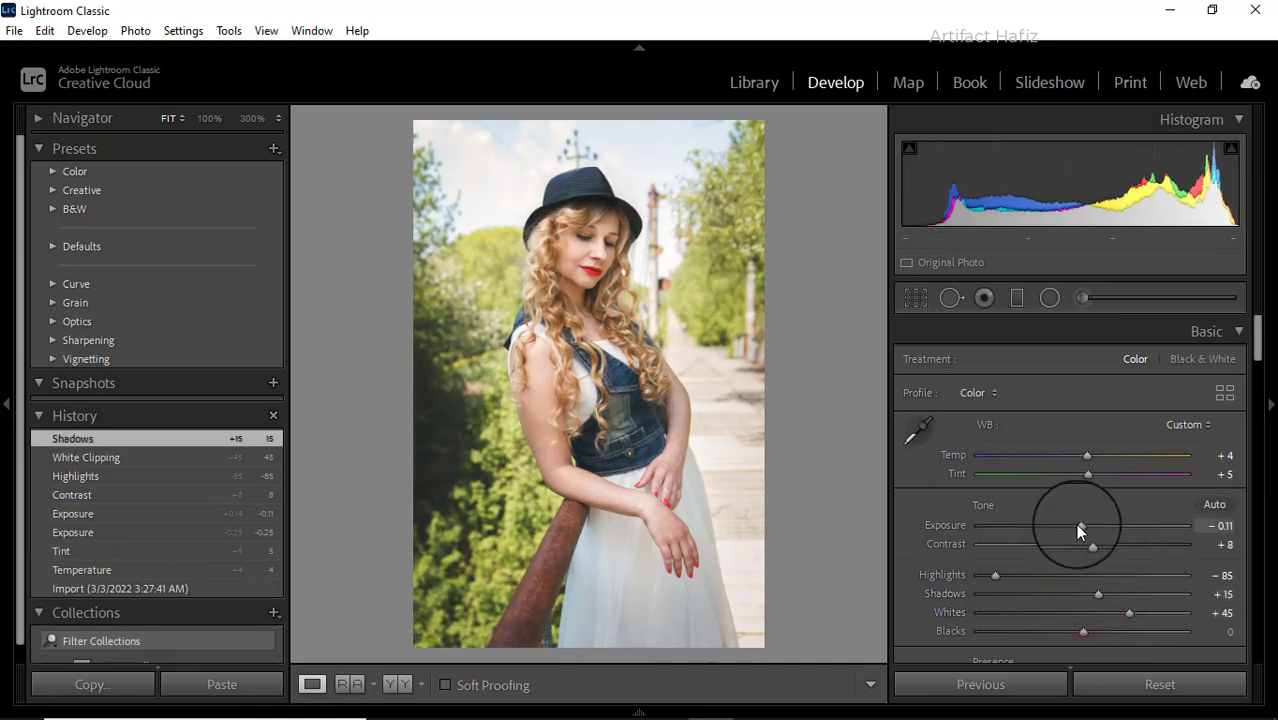
left_click(1083, 524)
left_click_drag(1061, 523, 1070, 524)
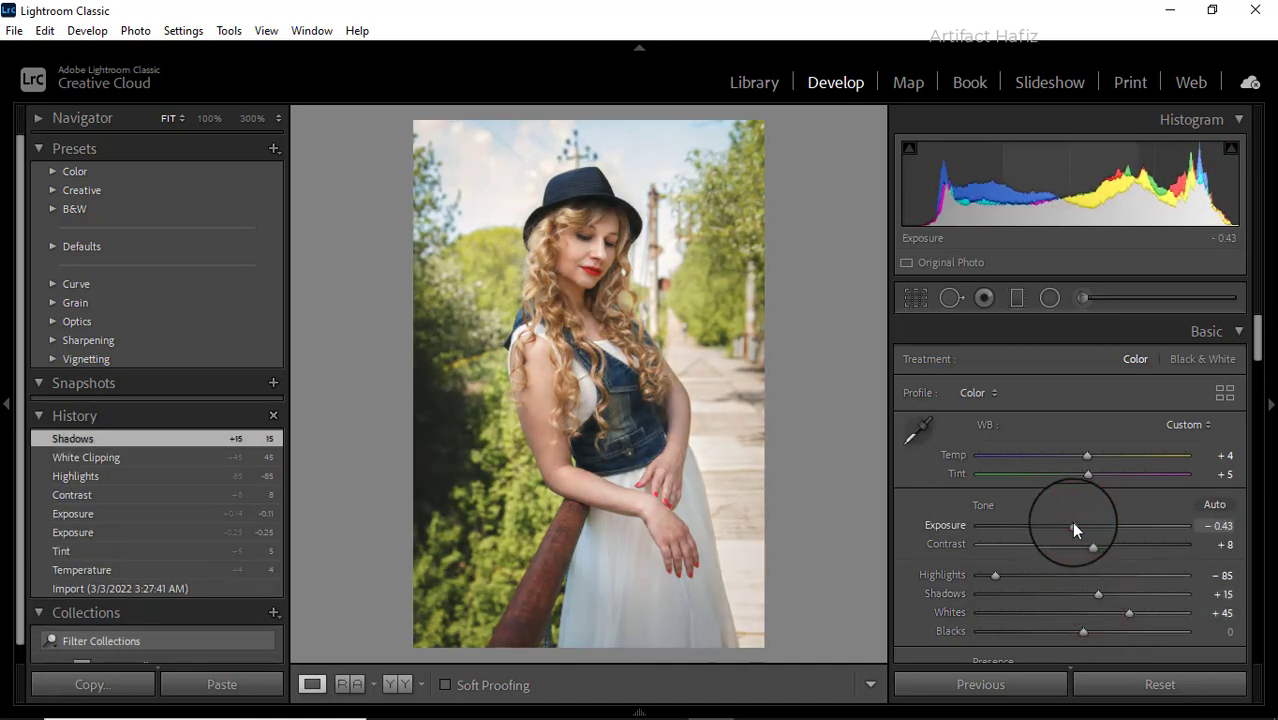
left_click_drag(1128, 612, 1082, 631)
Set the presence values to Texture -1, Clarity +5 and Dehaze +8.
scroll(1070, 574, "down", 5)
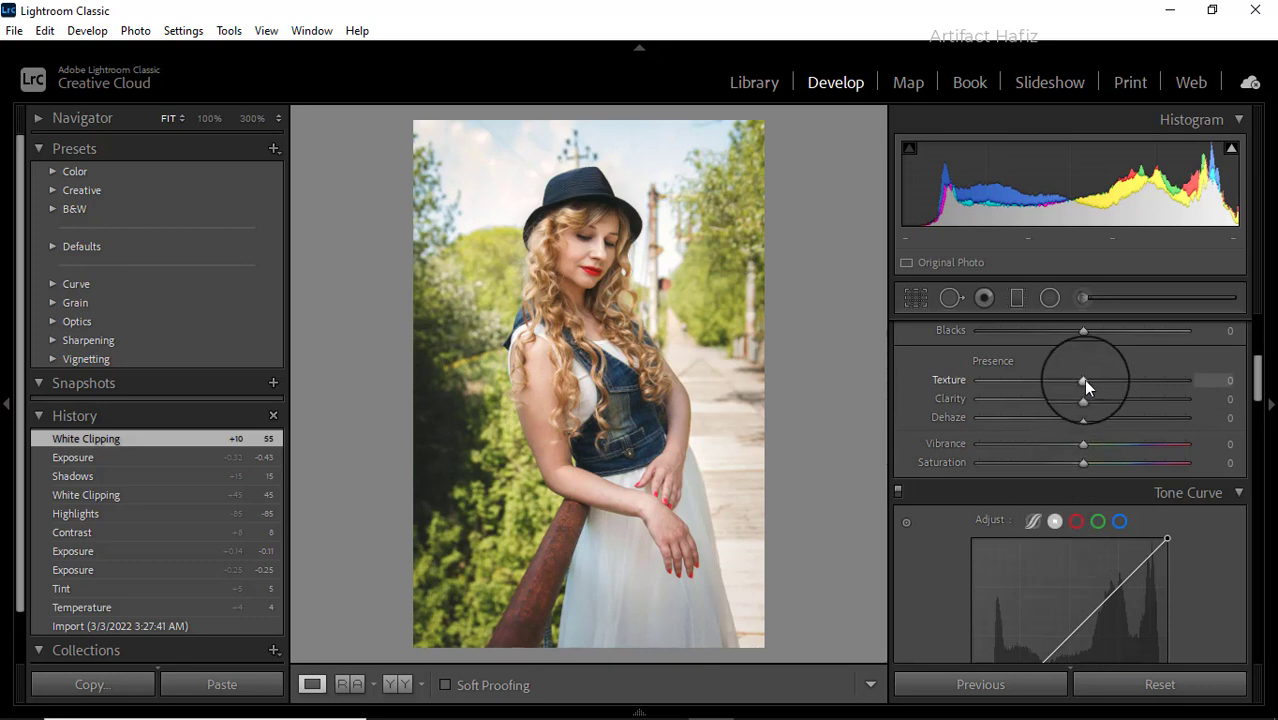
left_click_drag(1083, 380, 1091, 427)
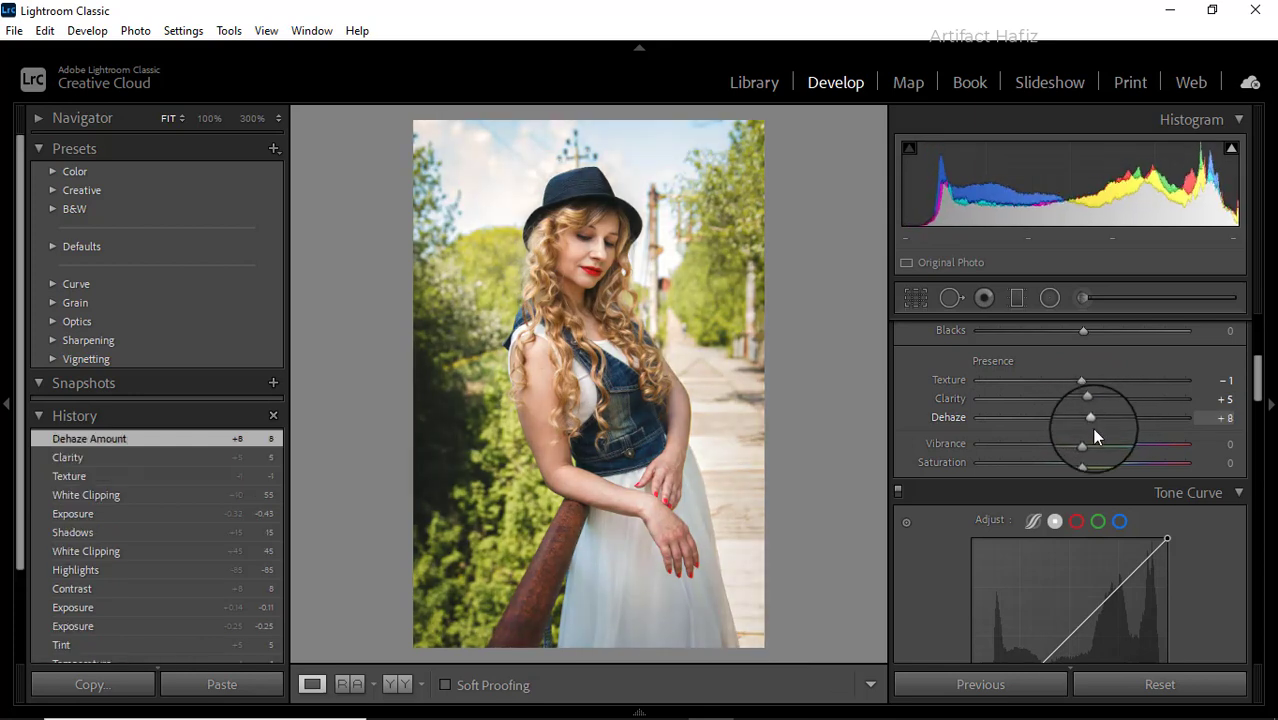
Shape the main point curve into a gentle S with points at 65/56 in the shadows and 199/207 in the highlights.
scroll(1090, 431, "down", 2)
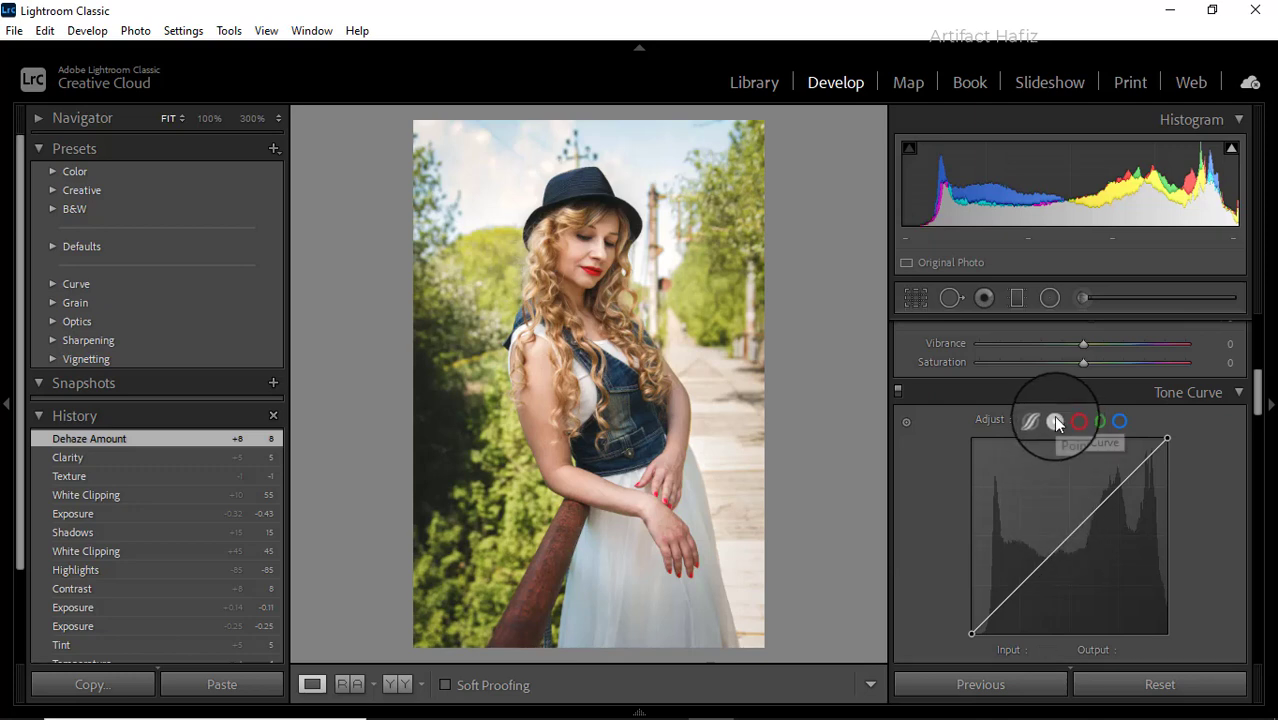
left_click(1055, 421)
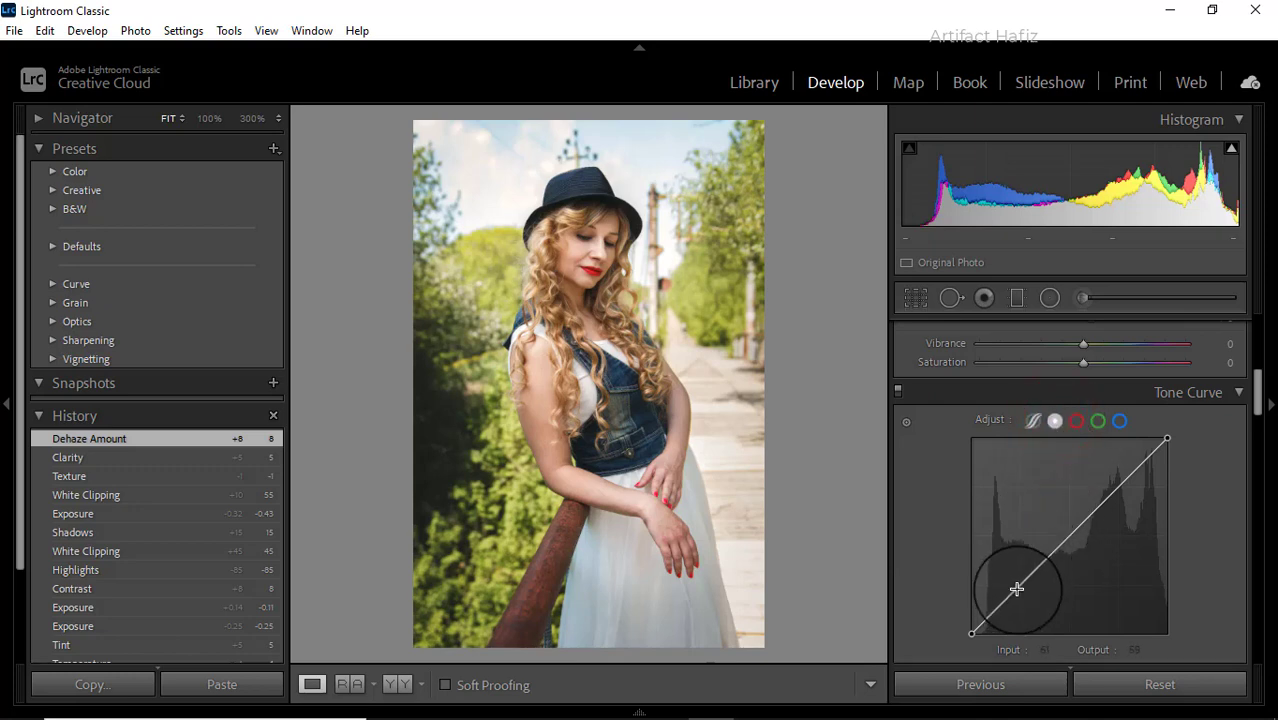
left_click_drag(1017, 588, 1019, 593)
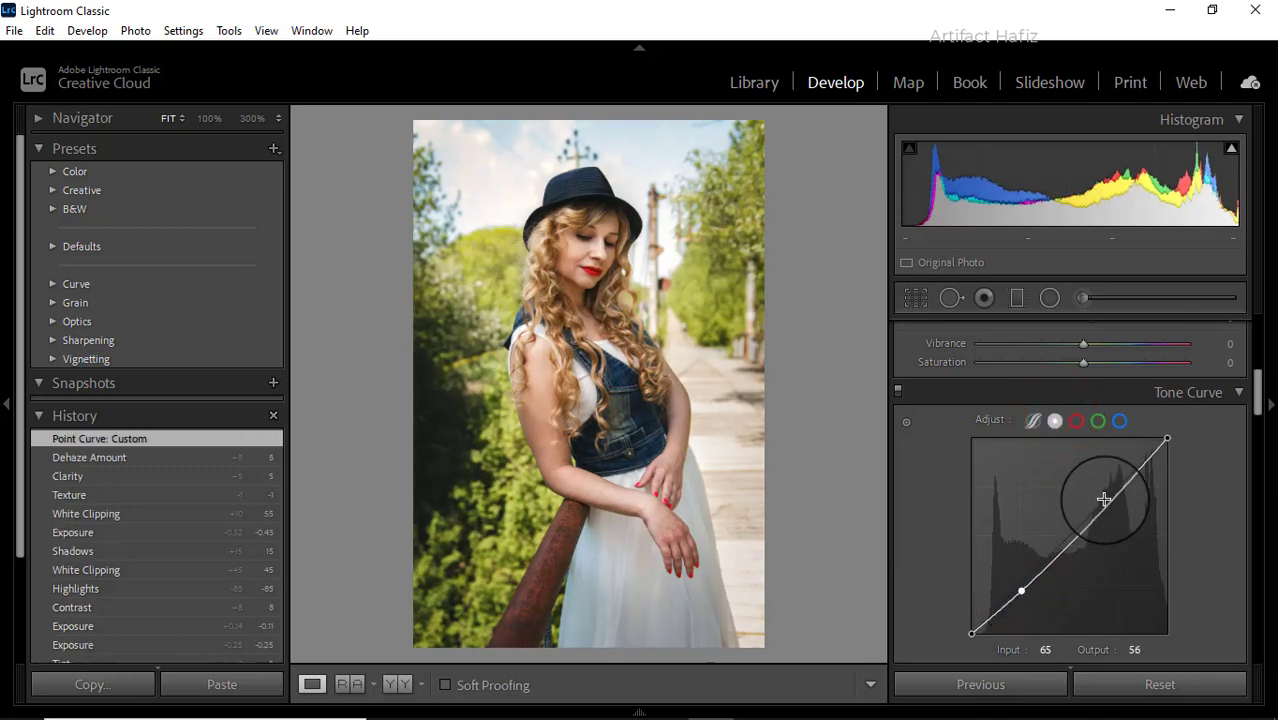
left_click_drag(1125, 482, 1124, 474)
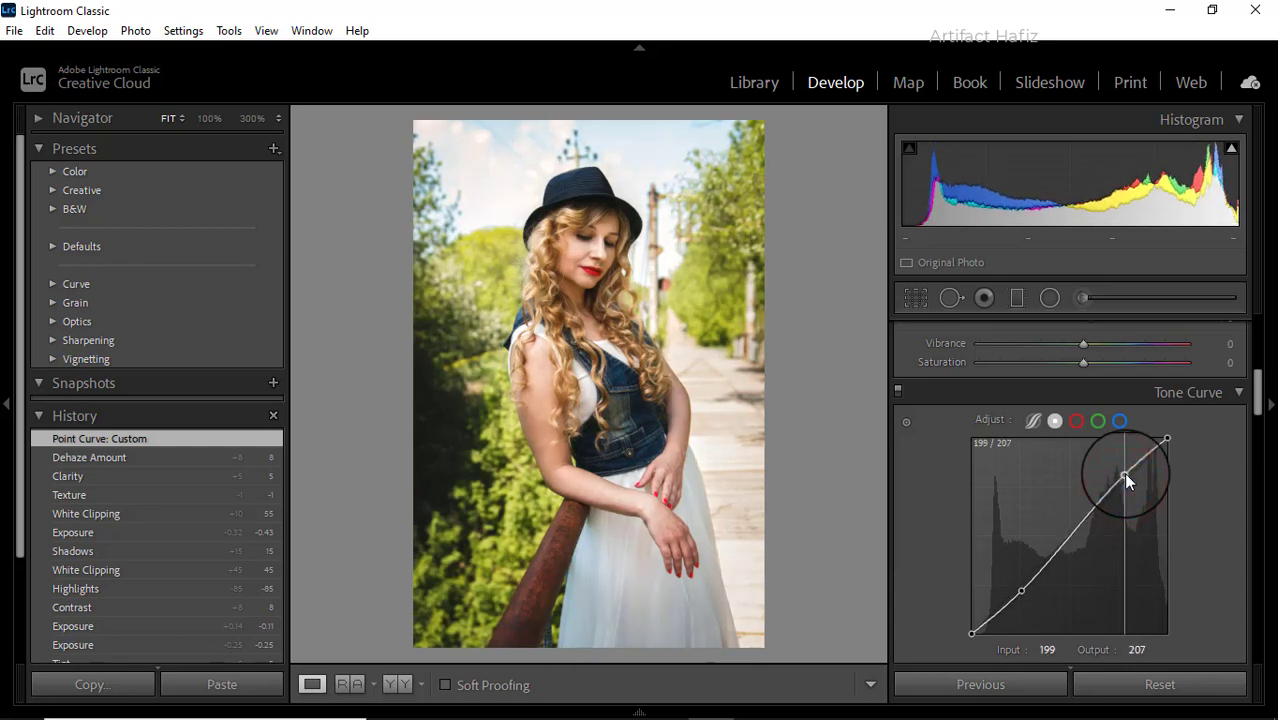
Add an S-curve to the red channel, lowering the shadows to 65/56 and raising a highlight point near input 193.
left_click(1072, 421)
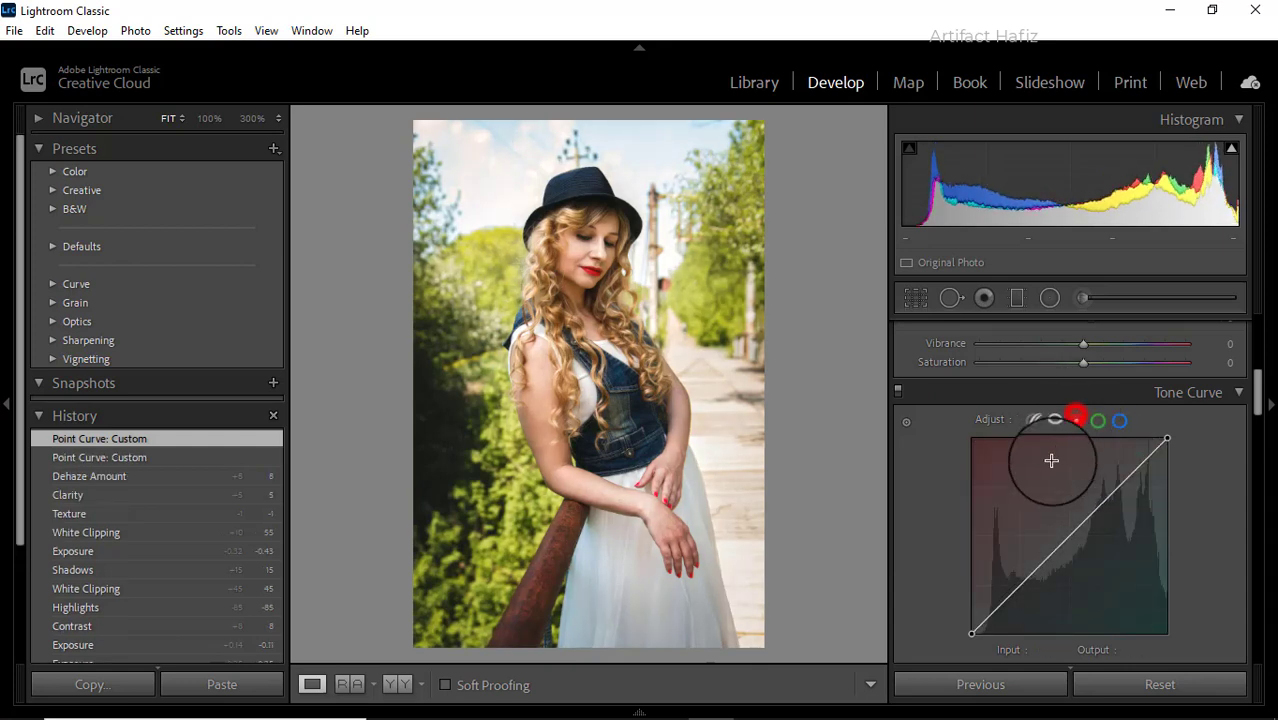
left_click_drag(1018, 588, 1018, 590)
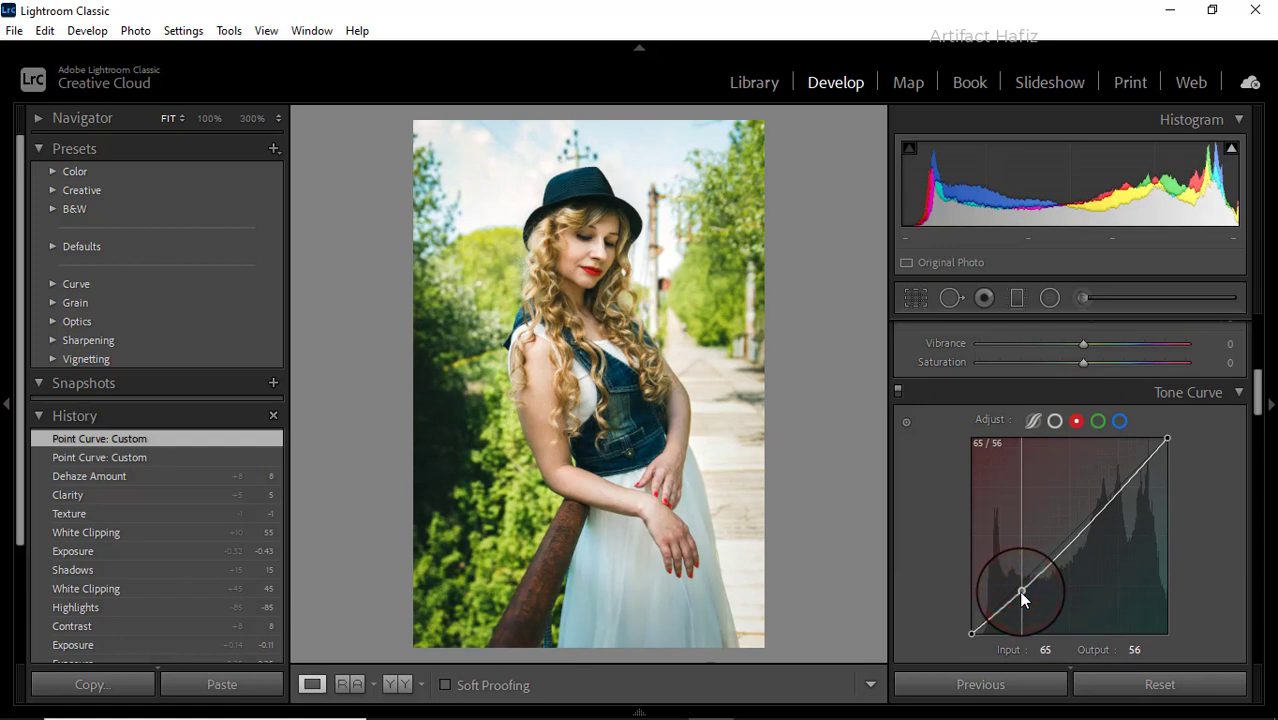
left_click(1123, 490)
left_click_drag(1123, 490, 1118, 477)
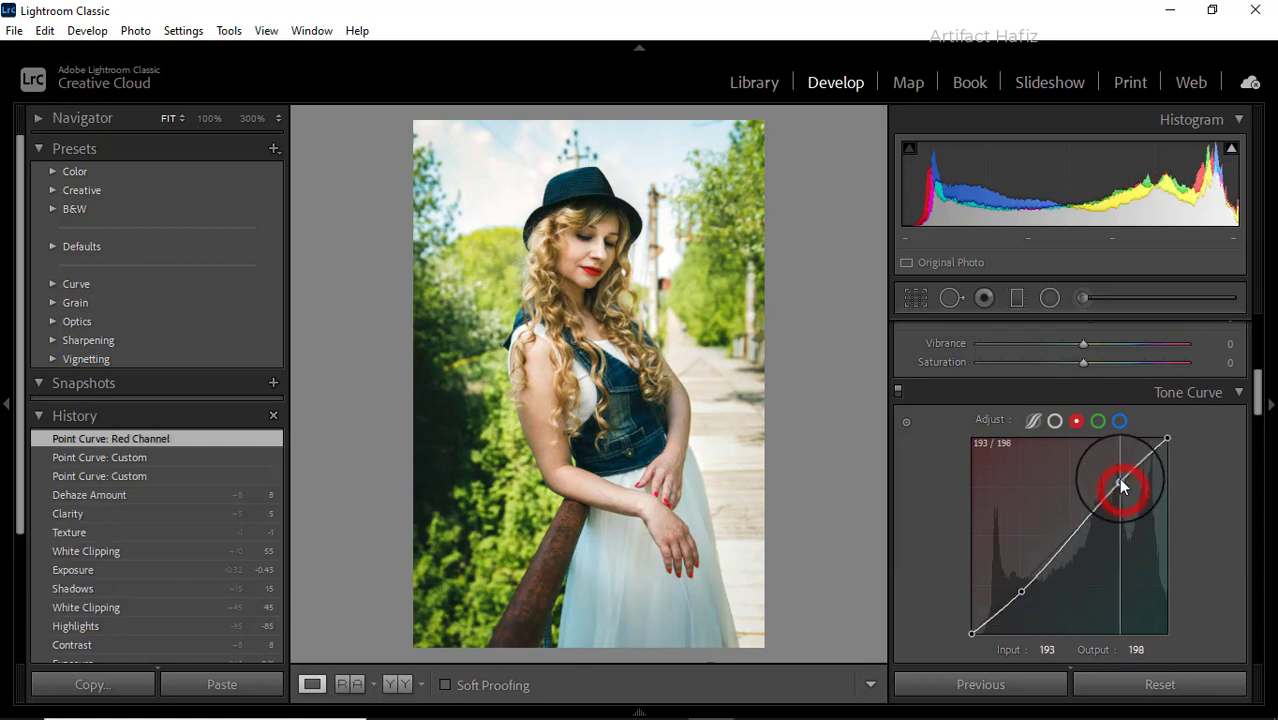
Add an S-curve to the green channel, lowering the shadows to about 72/61 and raising a point in the highlights.
left_click(1097, 421)
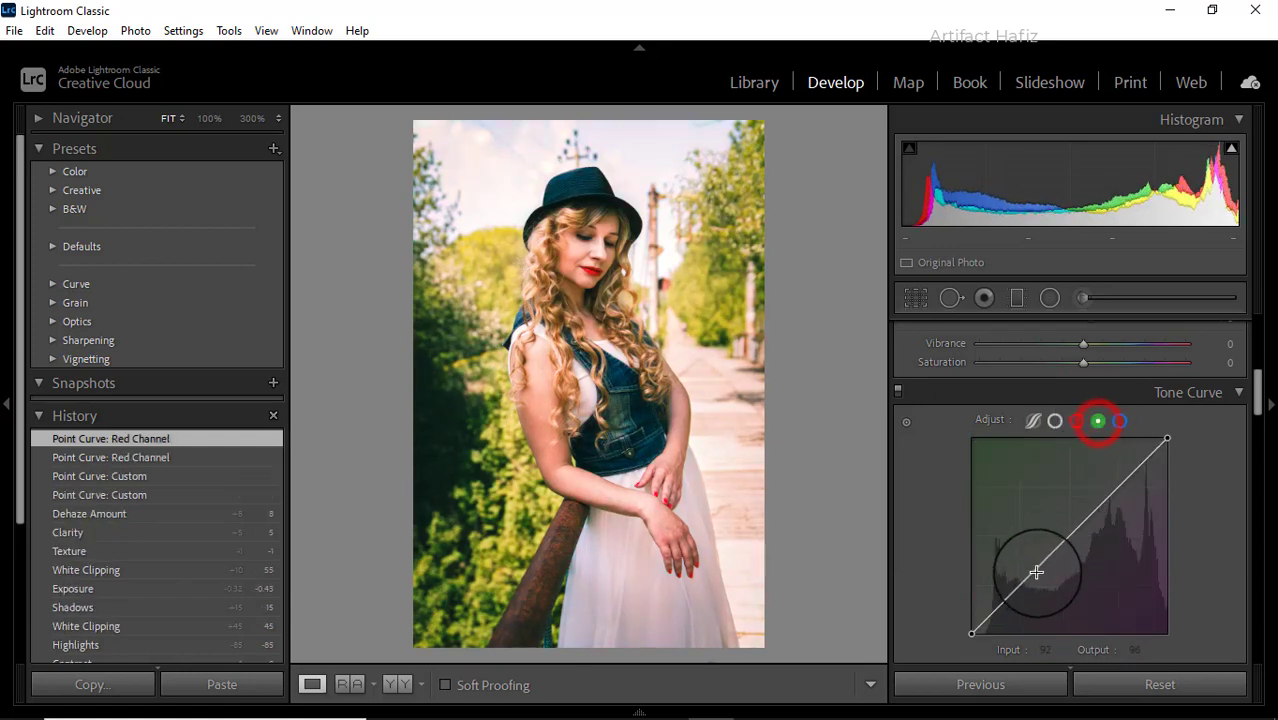
left_click_drag(1018, 585, 1026, 588)
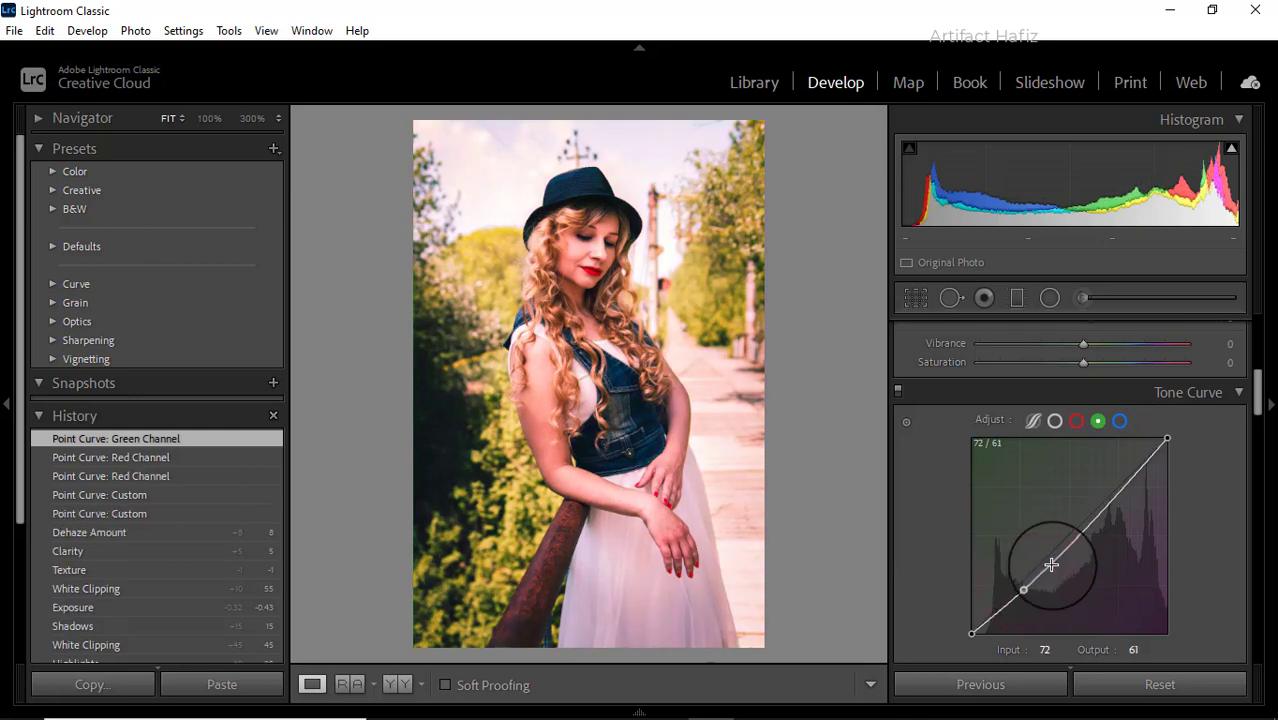
left_click_drag(1118, 490, 1112, 483)
Add an S-curve to the blue channel with a shadow point at about 71/57 and a highlight point at 189/200.
left_click(1120, 421)
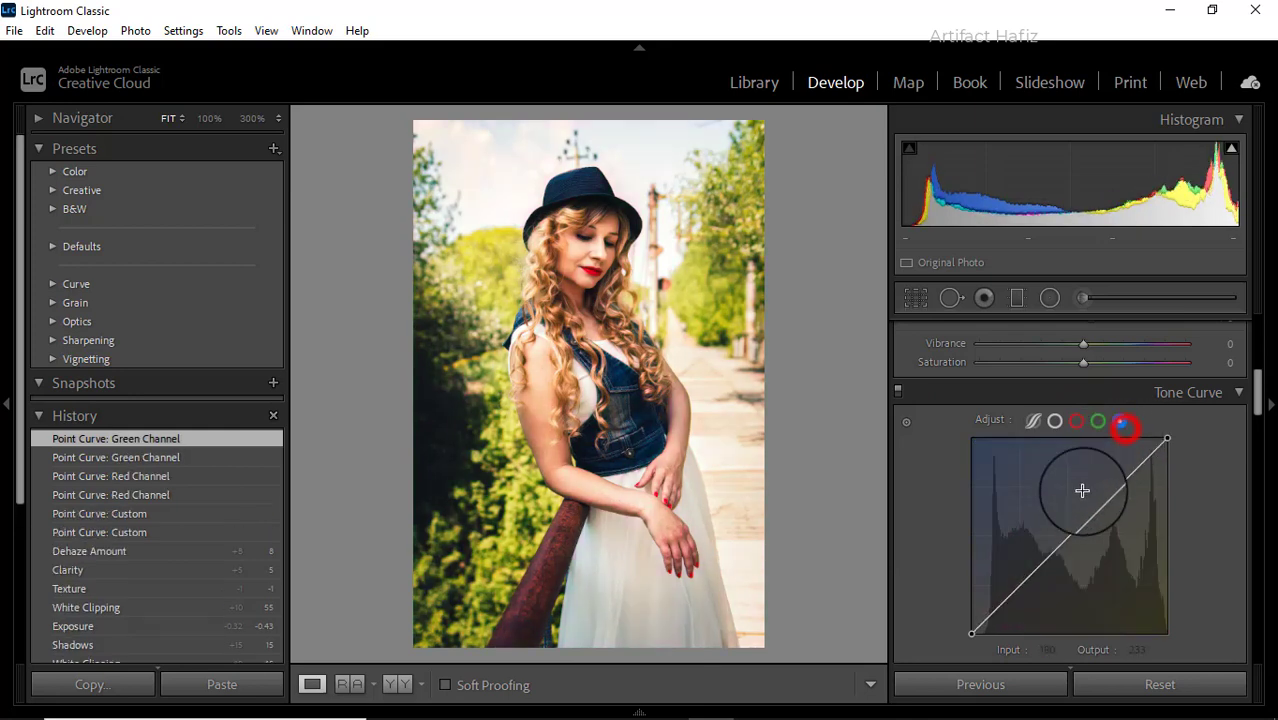
left_click_drag(1021, 590, 1026, 592)
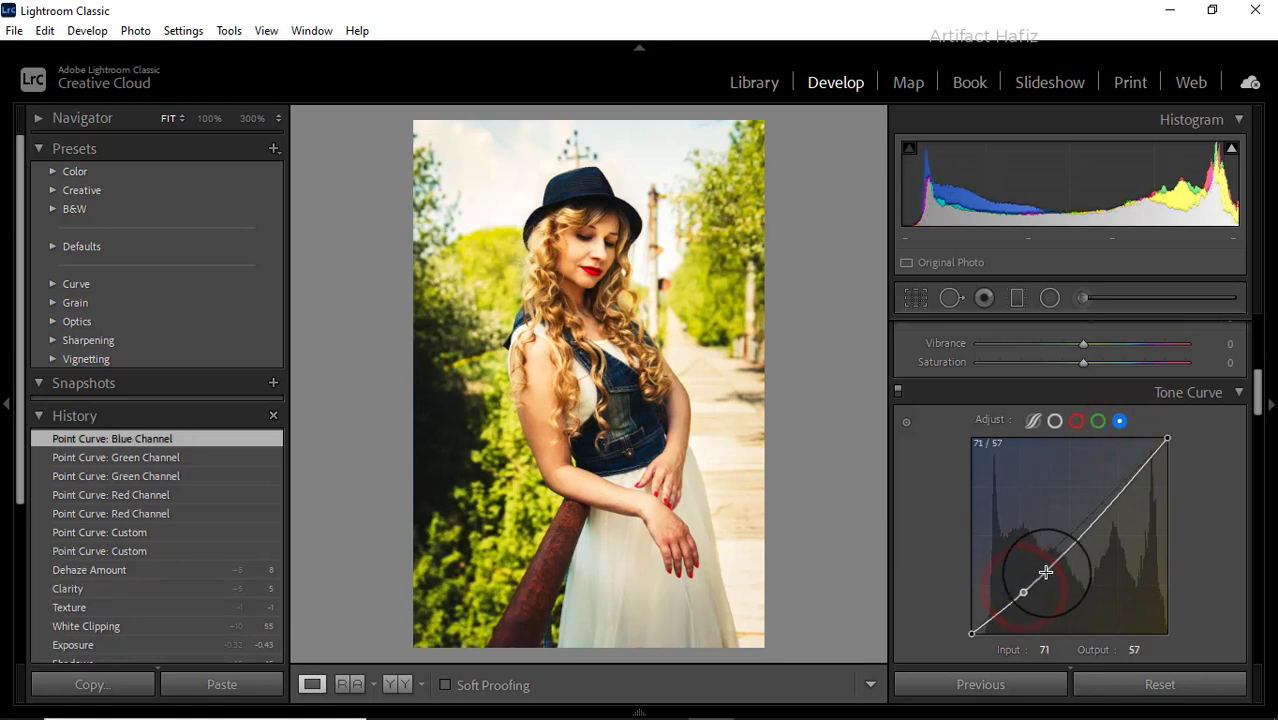
left_click_drag(1118, 490, 1118, 482)
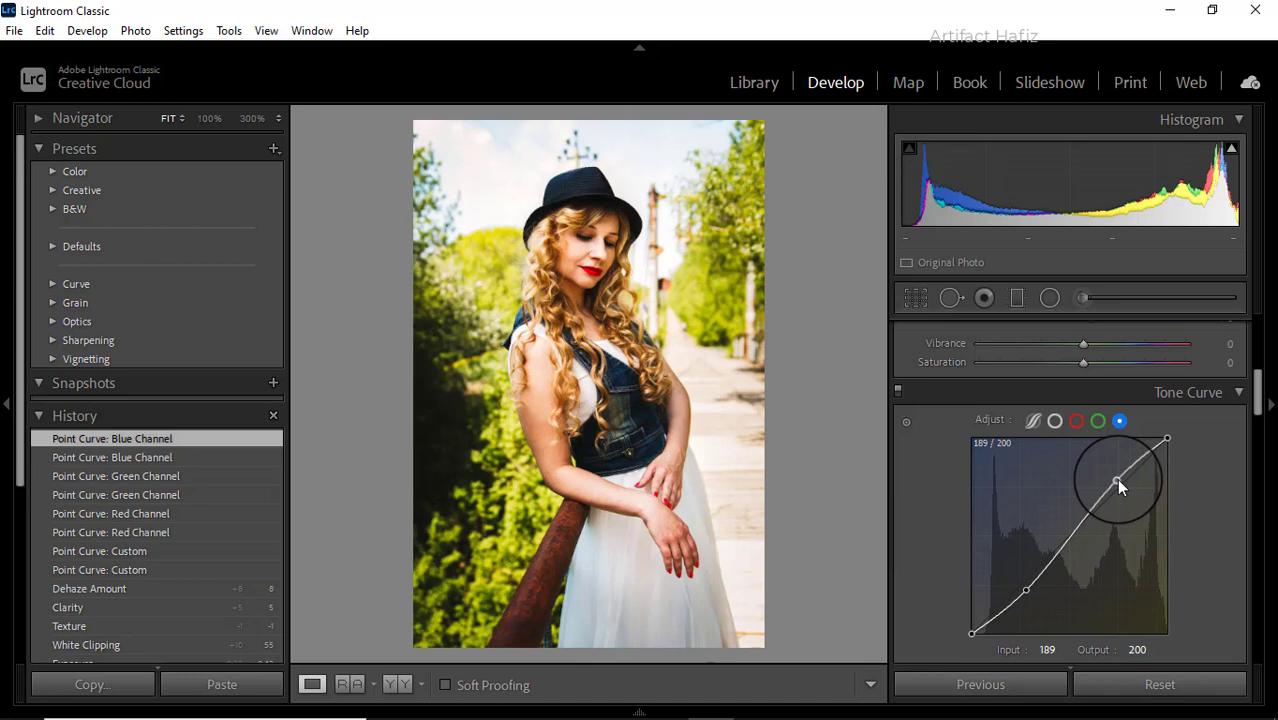
Set the HSL saturation to Red -2, Yellow -75, Green -97, Aqua +7 and Blue +6.
scroll(1110, 480, "down", 4)
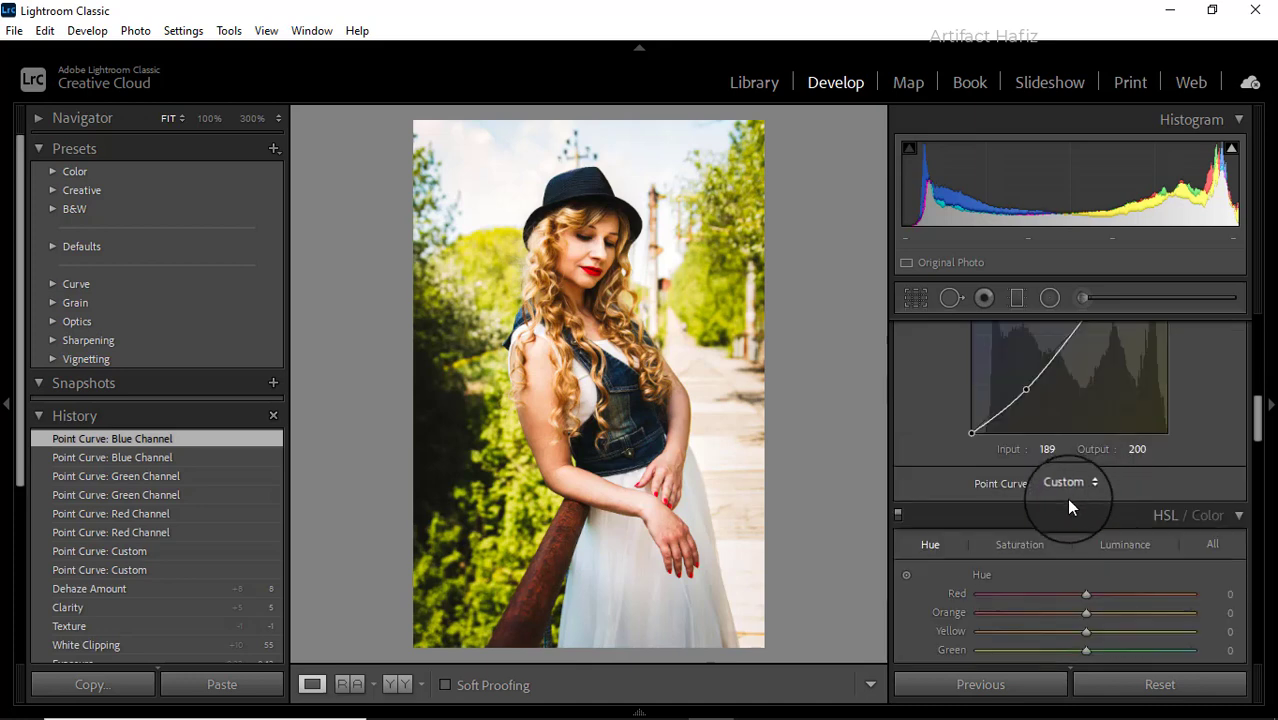
scroll(1068, 500, "down", 1)
left_click(1012, 444)
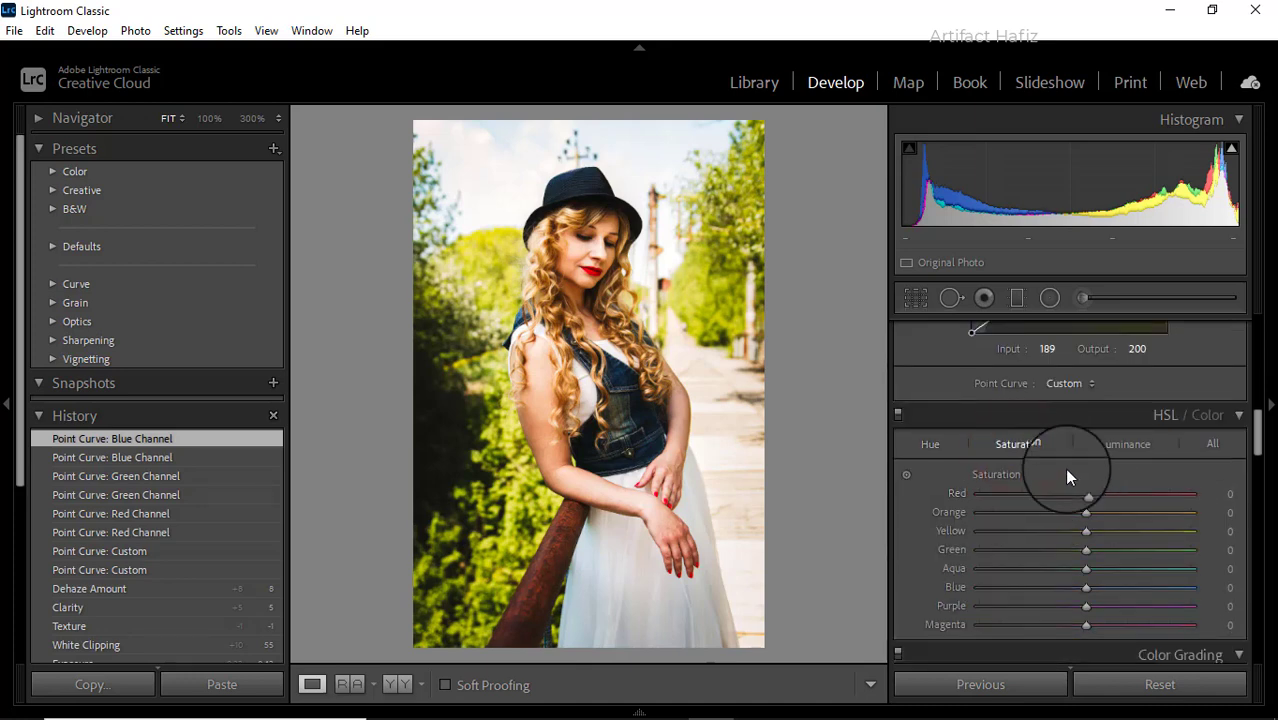
left_click_drag(1086, 494, 1011, 536)
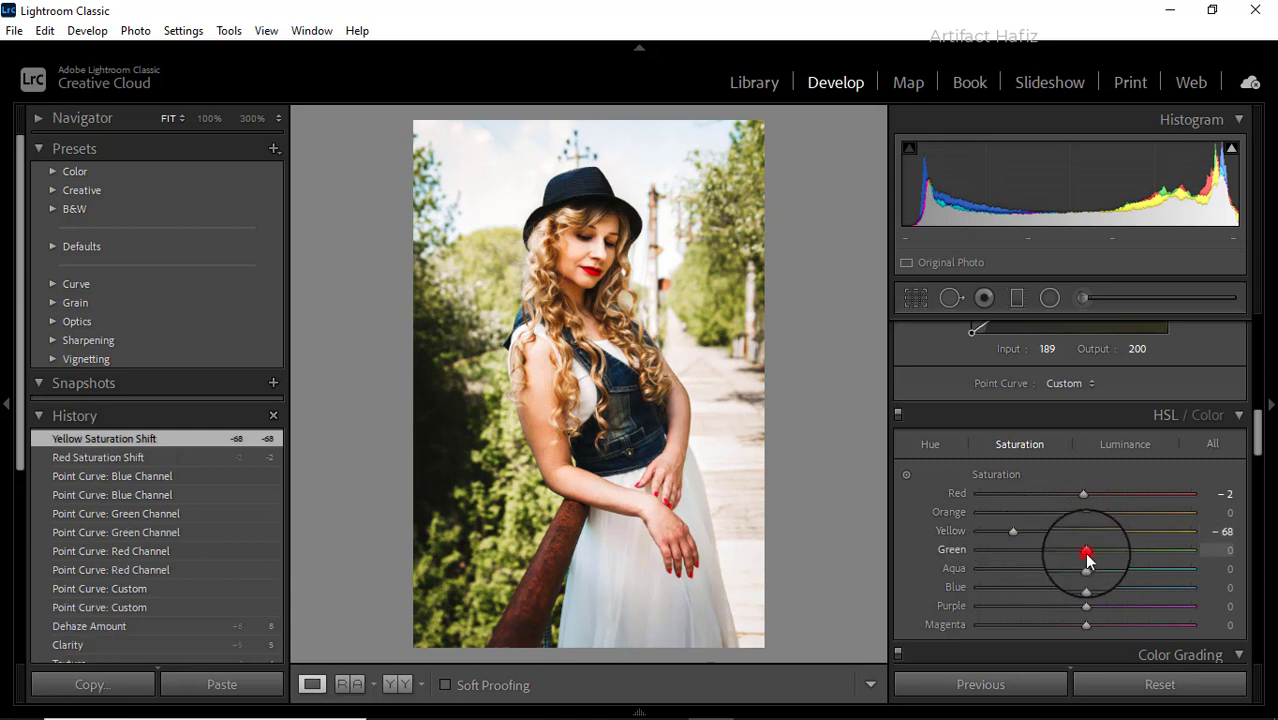
mouse_move(1086, 551)
left_mouse_down()
mouse_move(988, 551)
mouse_move(1020, 551)
mouse_move(992, 551)
mouse_move(1040, 528)
mouse_move(981, 548)
mouse_move(1007, 537)
left_mouse_up()
left_click(1011, 529)
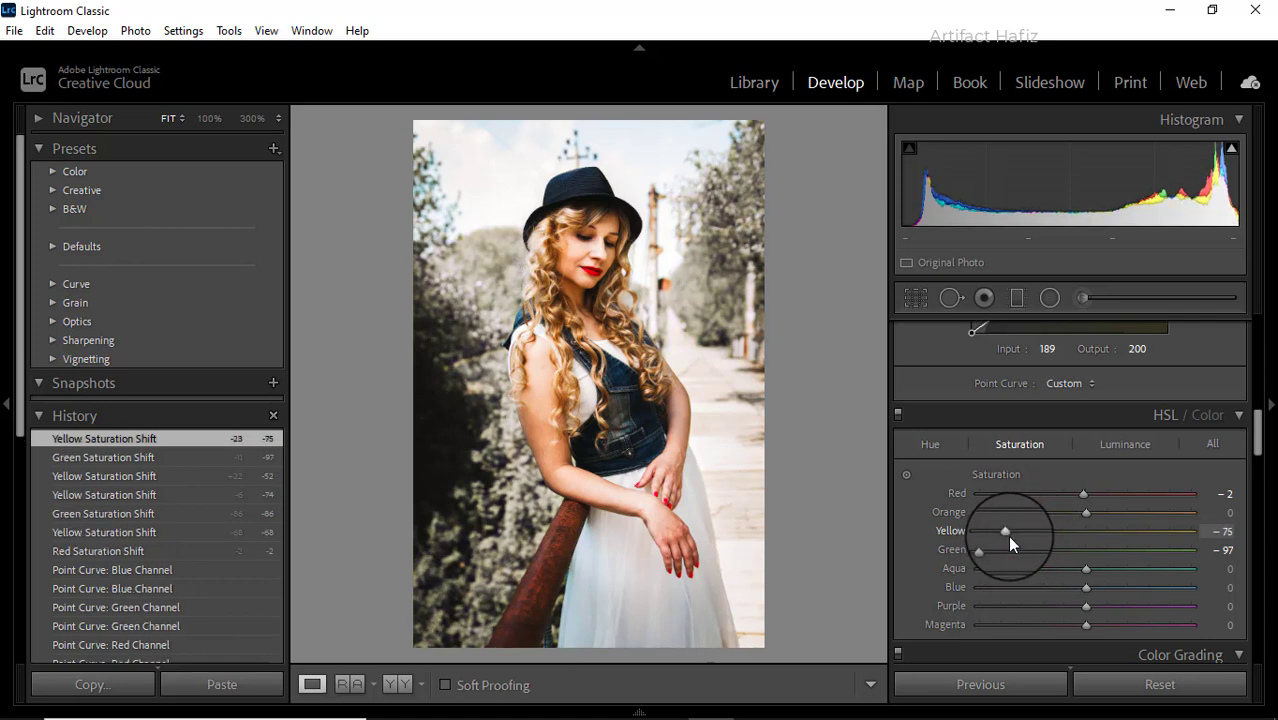
mouse_move(1087, 567)
left_mouse_down()
mouse_move(1062, 568)
mouse_move(1108, 568)
mouse_move(1093, 567)
mouse_move(1091, 588)
left_mouse_up()
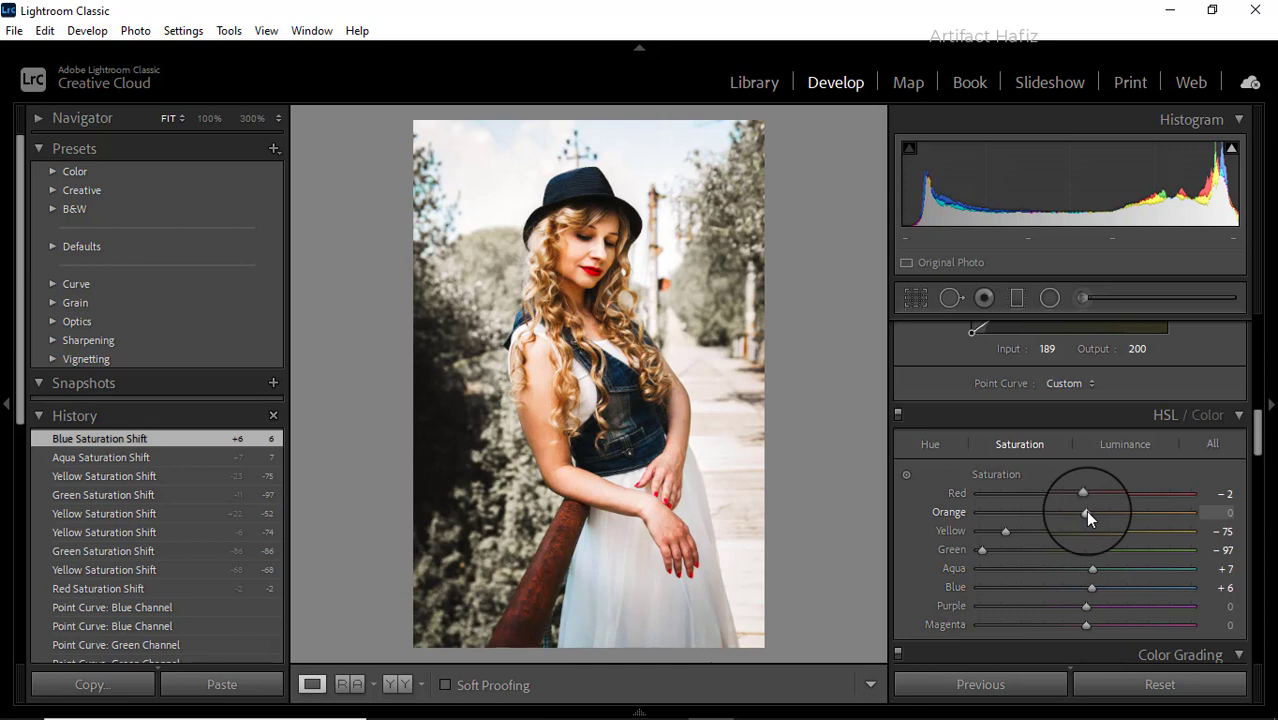
Set the HSL luminance to Orange +8, Yellow -23, Green -16, Aqua -24 and Blue -22.
left_click(1116, 443)
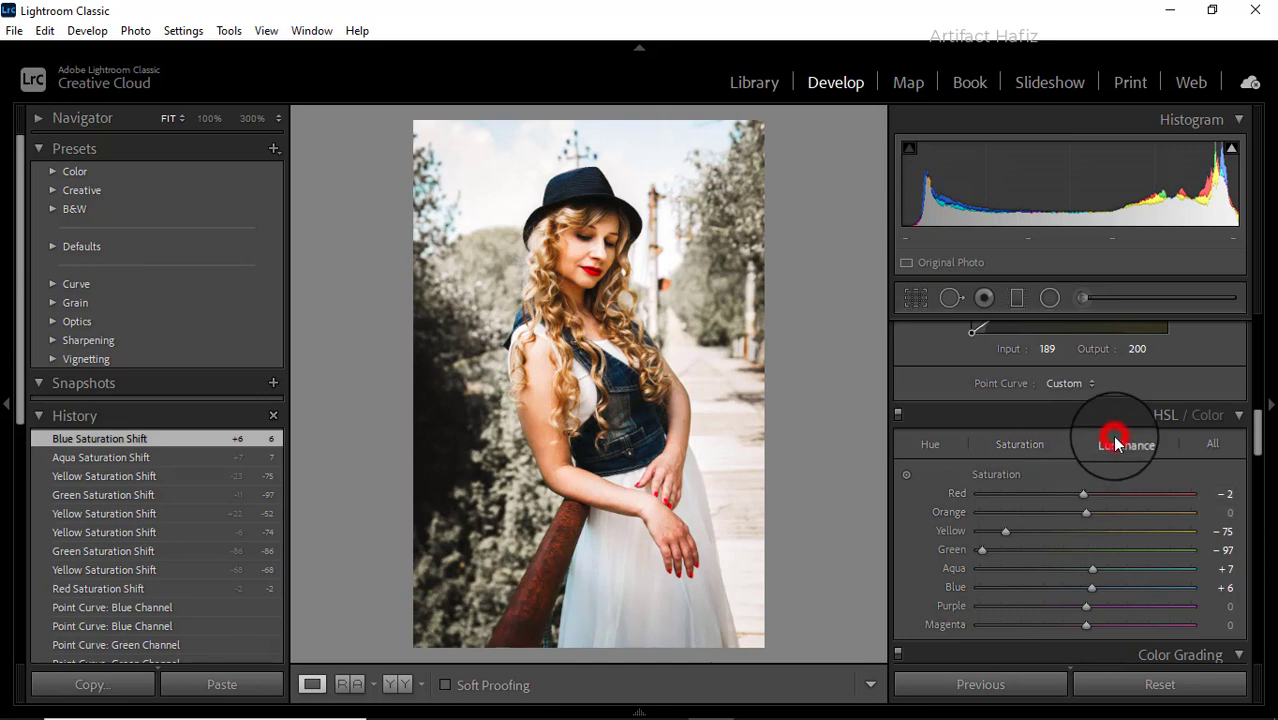
left_click_drag(1086, 512, 1057, 565)
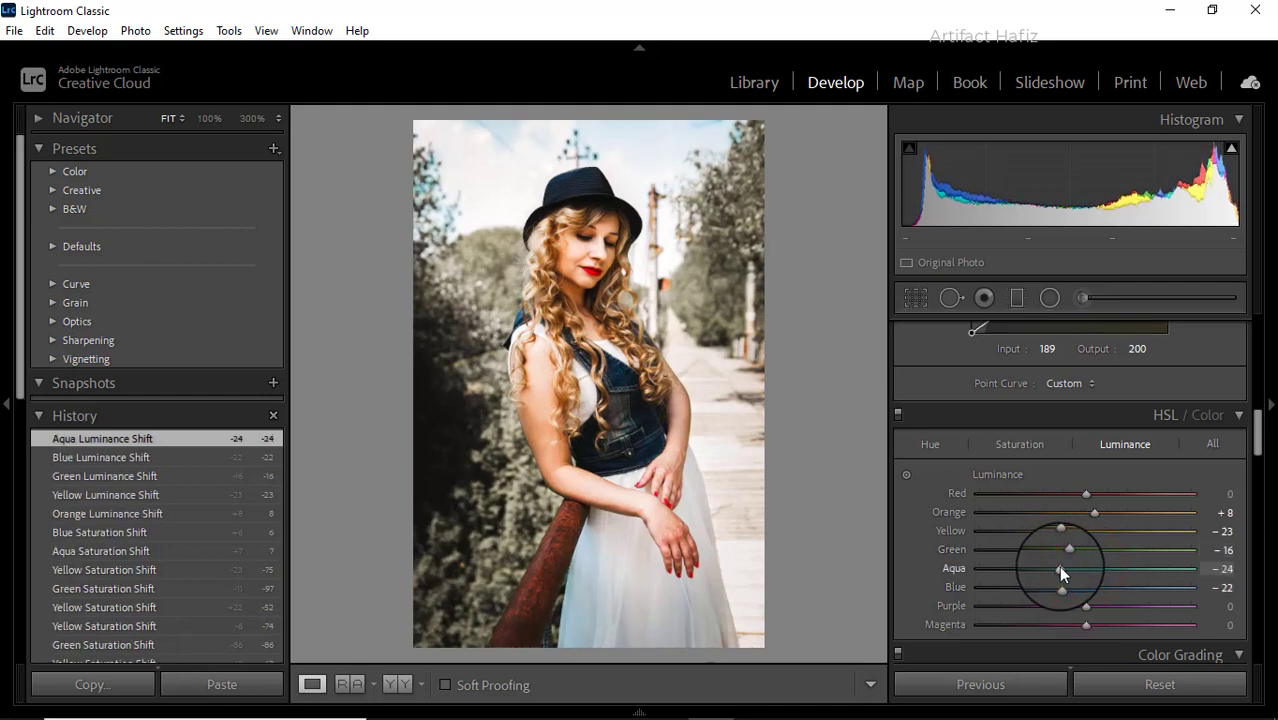
Shift the Aqua and Blue hues to -74 each, and set their luminance to -55 for Aqua and -30 for Blue.
left_click(932, 444)
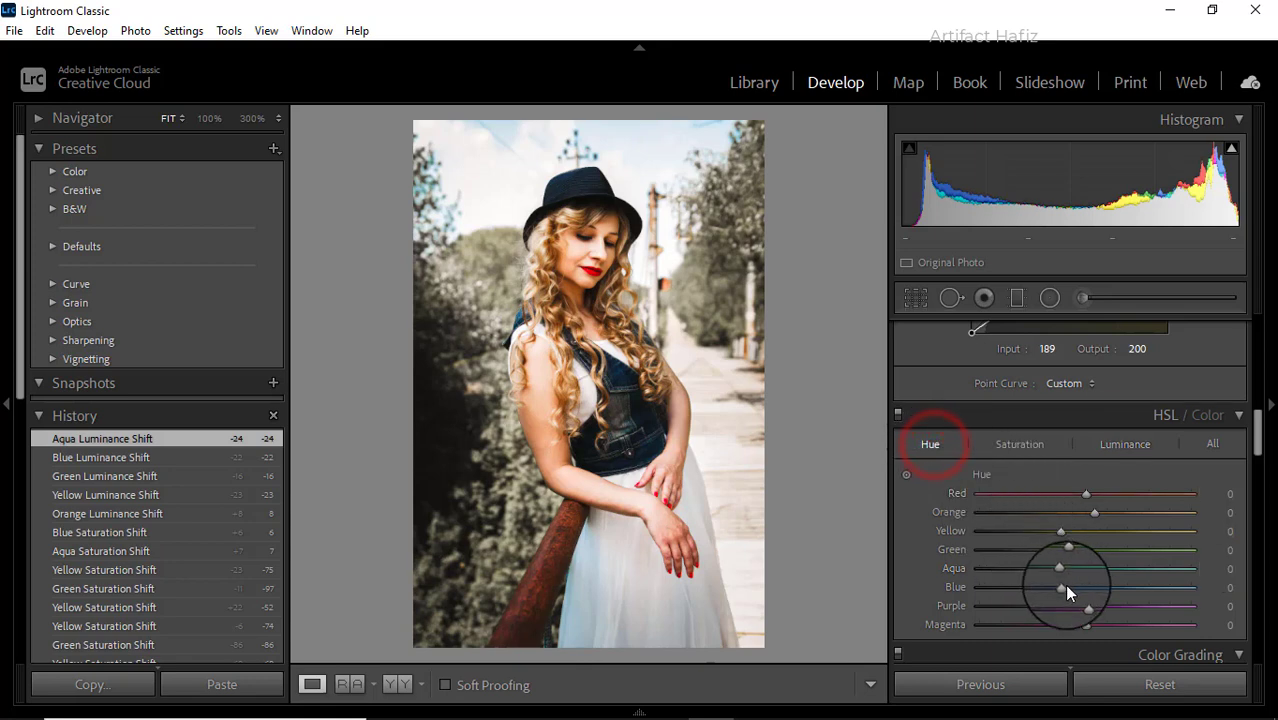
left_click_drag(1084, 568, 1007, 566)
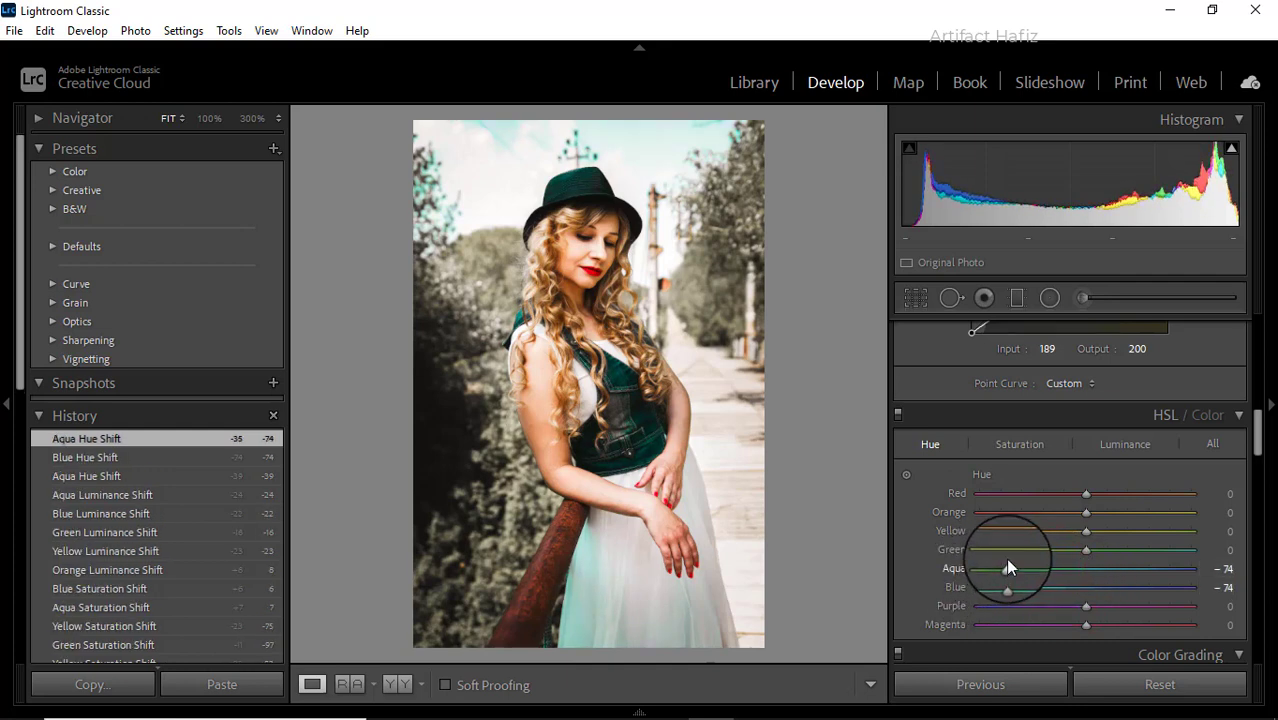
left_click(1120, 445)
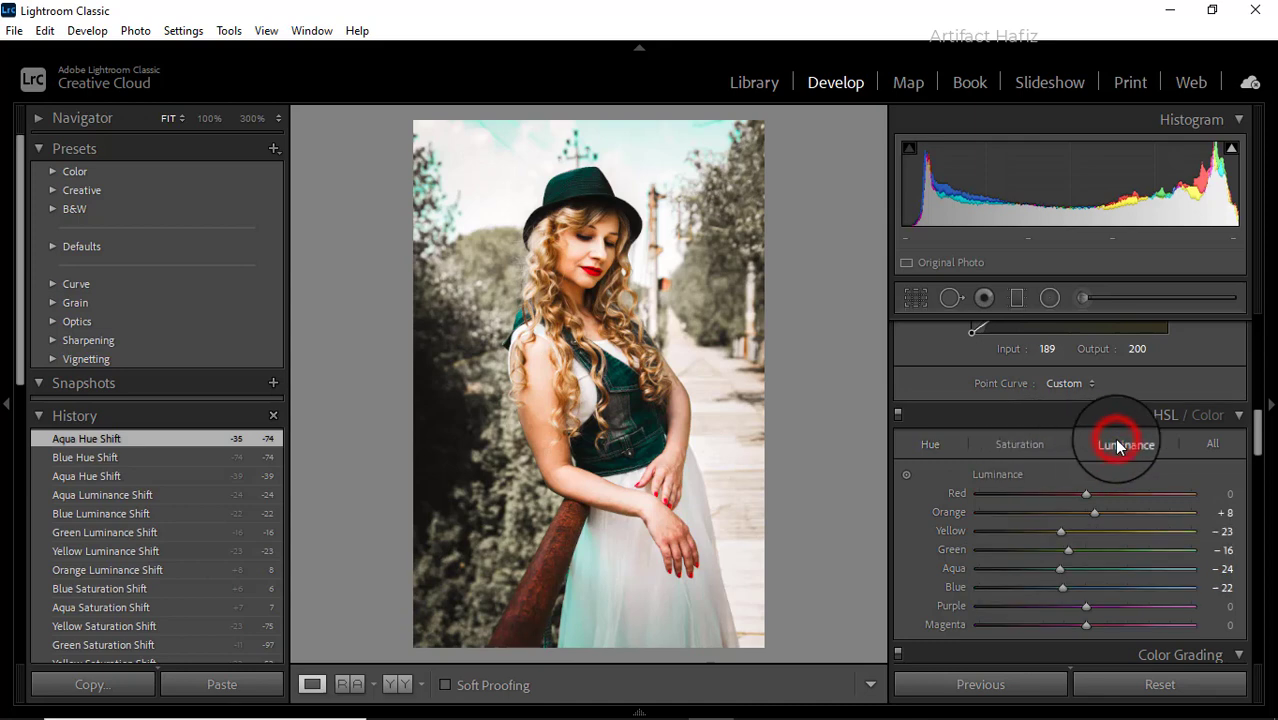
mouse_move(1056, 567)
left_mouse_down()
mouse_move(1023, 567)
mouse_move(1058, 591)
mouse_move(1033, 587)
mouse_move(1053, 587)
left_mouse_up()
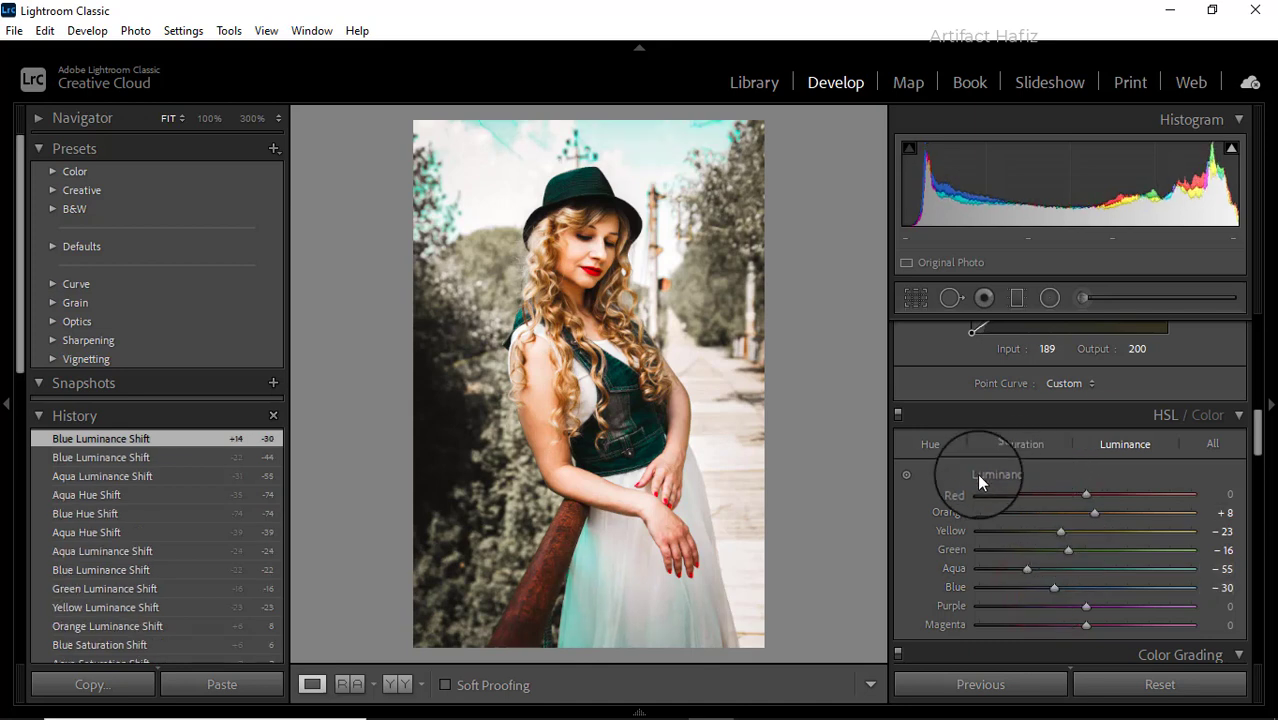
Color grade the photo with a midtone hue of 42, a shadow hue of 262 and a highlight hue of 222.
scroll(976, 480, "down", 5)
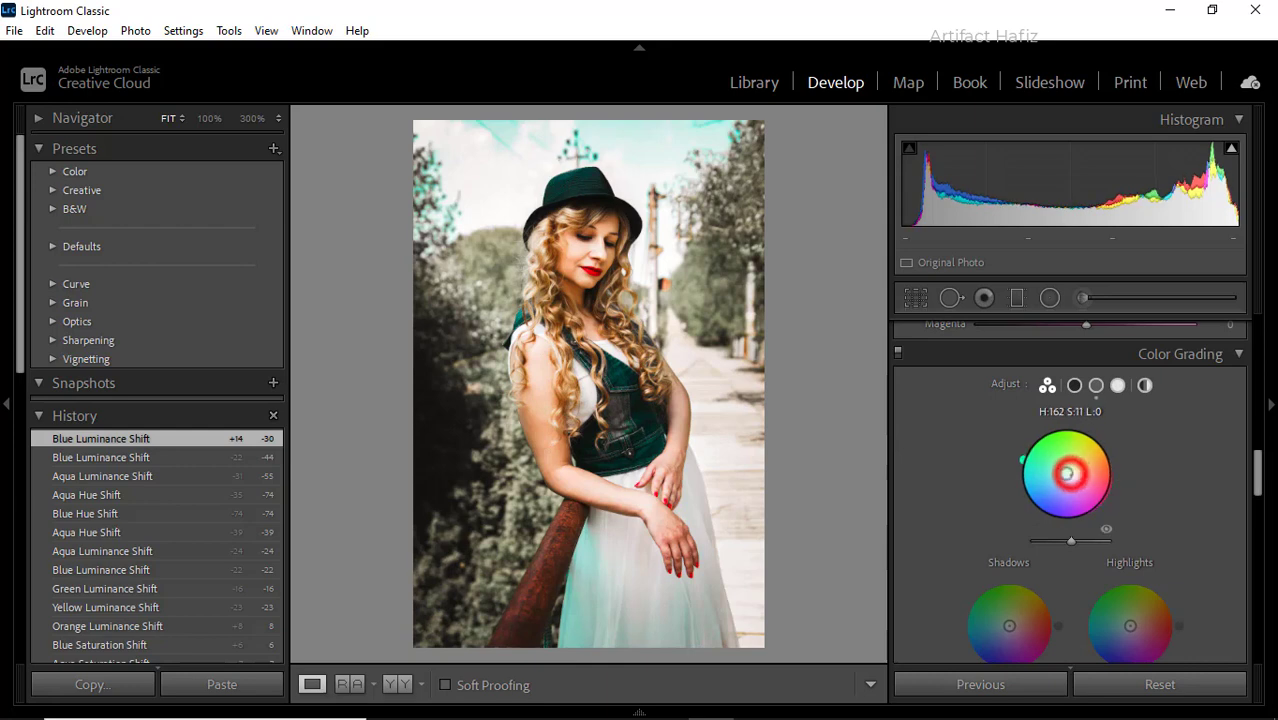
left_click_drag(1067, 473, 1172, 386)
scroll(958, 505, "down", 3)
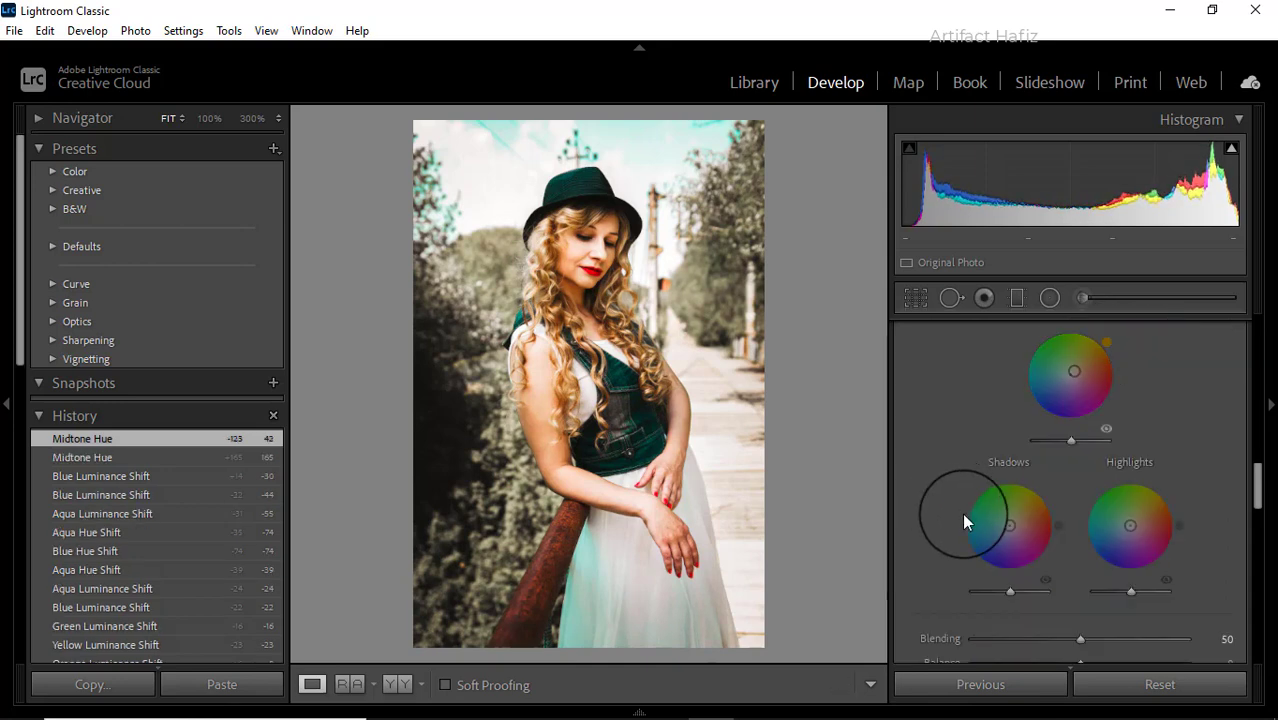
left_click_drag(1002, 521, 998, 634)
left_click_drag(1127, 526, 1156, 476)
Set the sharpening amount to 6, luminance noise reduction to 5 and color noise reduction to 14.
scroll(1156, 475, "down", 3)
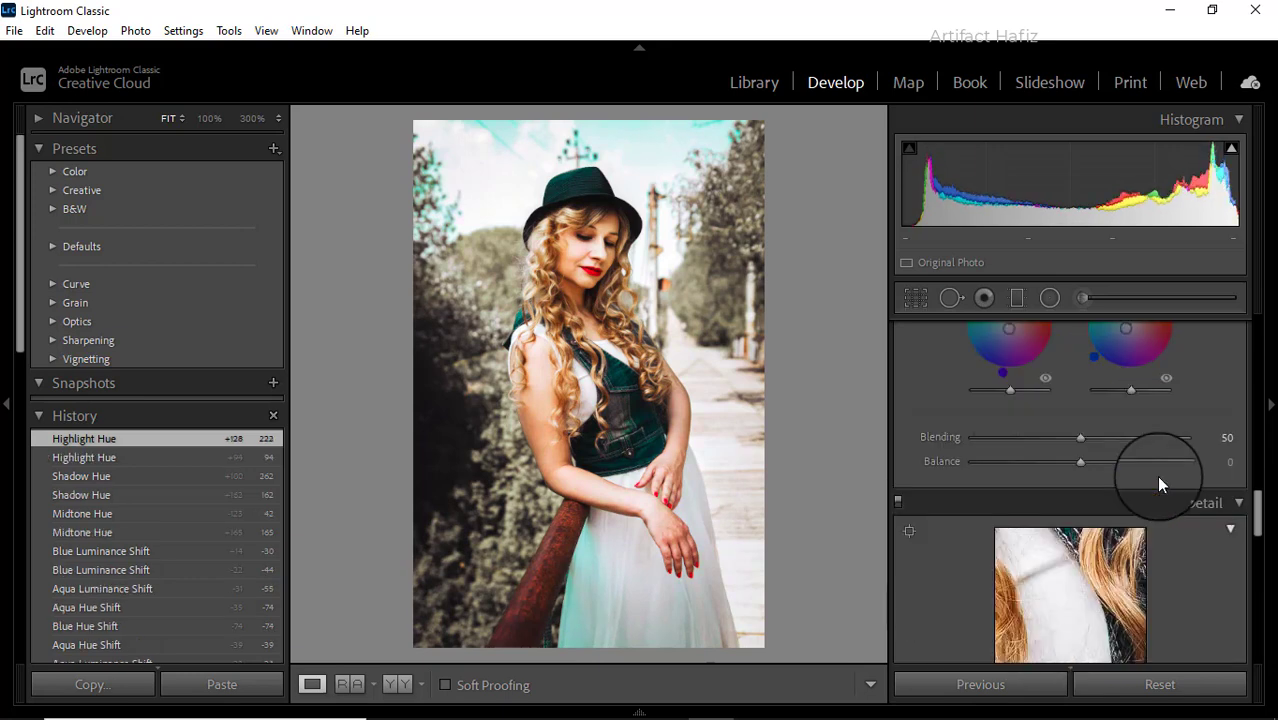
scroll(1158, 484, "up", 2)
scroll(1158, 484, "down", 3)
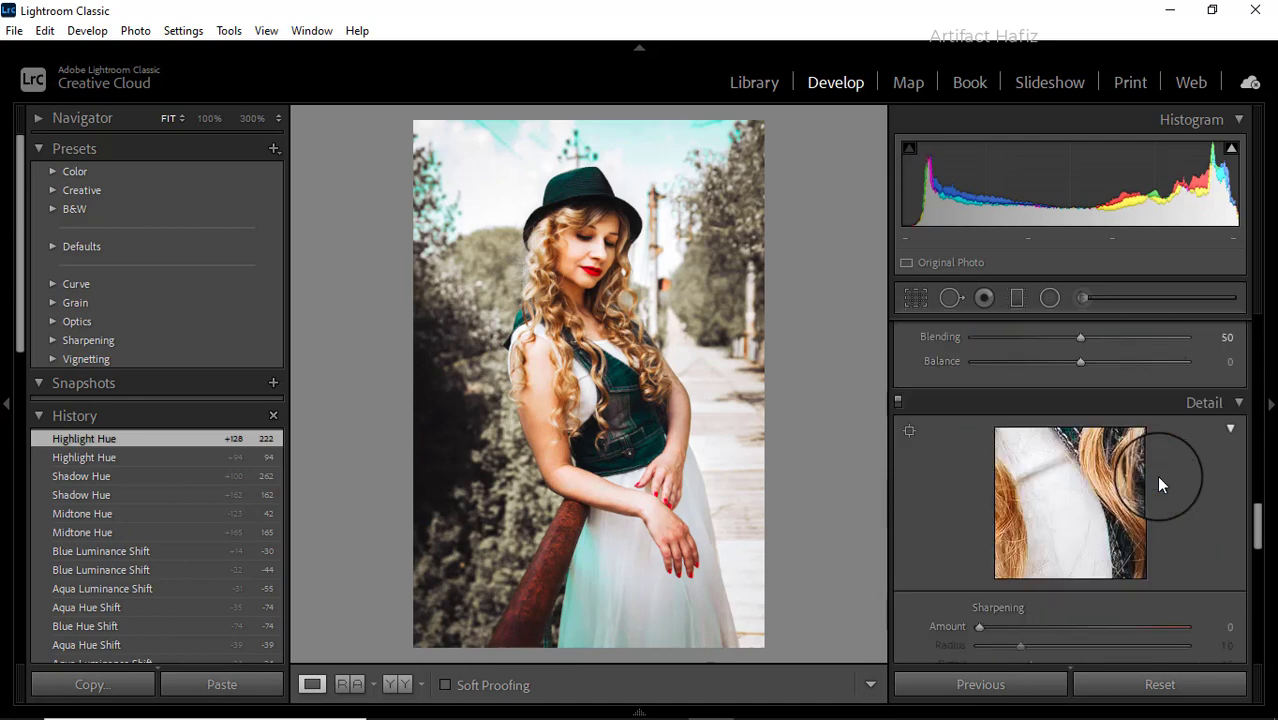
scroll(1156, 475, "down", 5)
scroll(1155, 474, "up", 4)
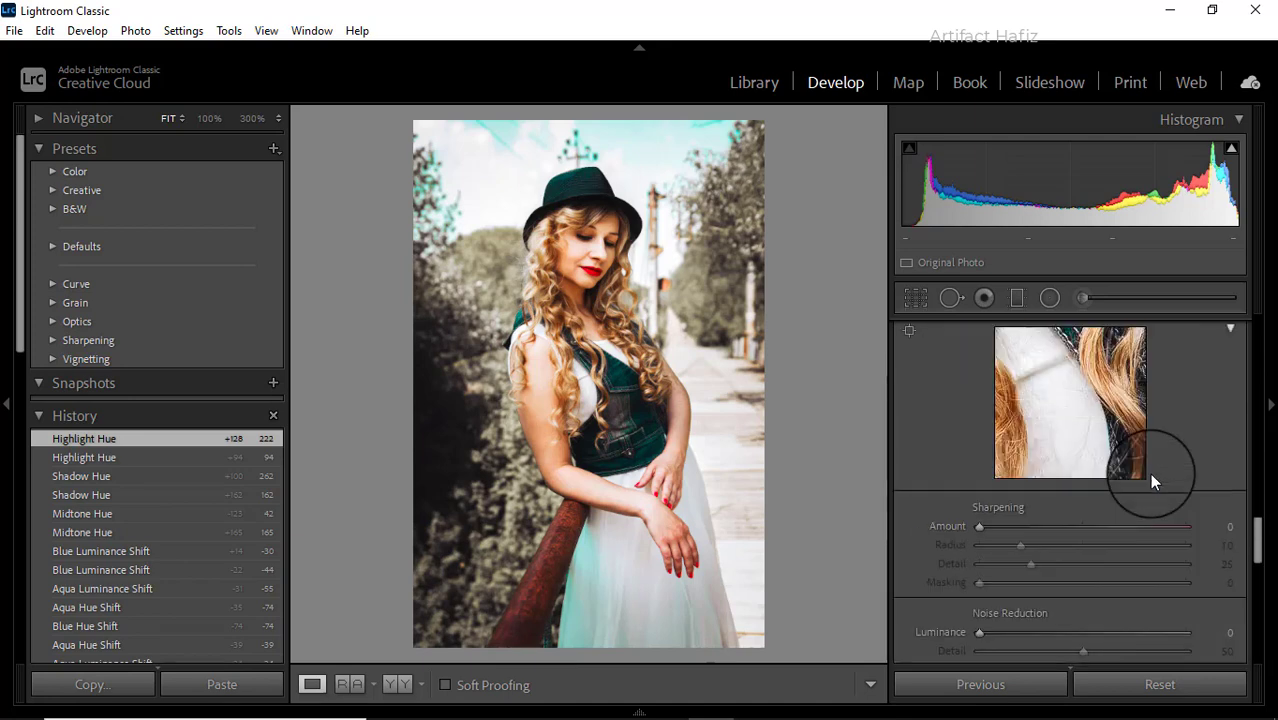
scroll(1149, 473, "down", 2)
left_click_drag(979, 426, 988, 431)
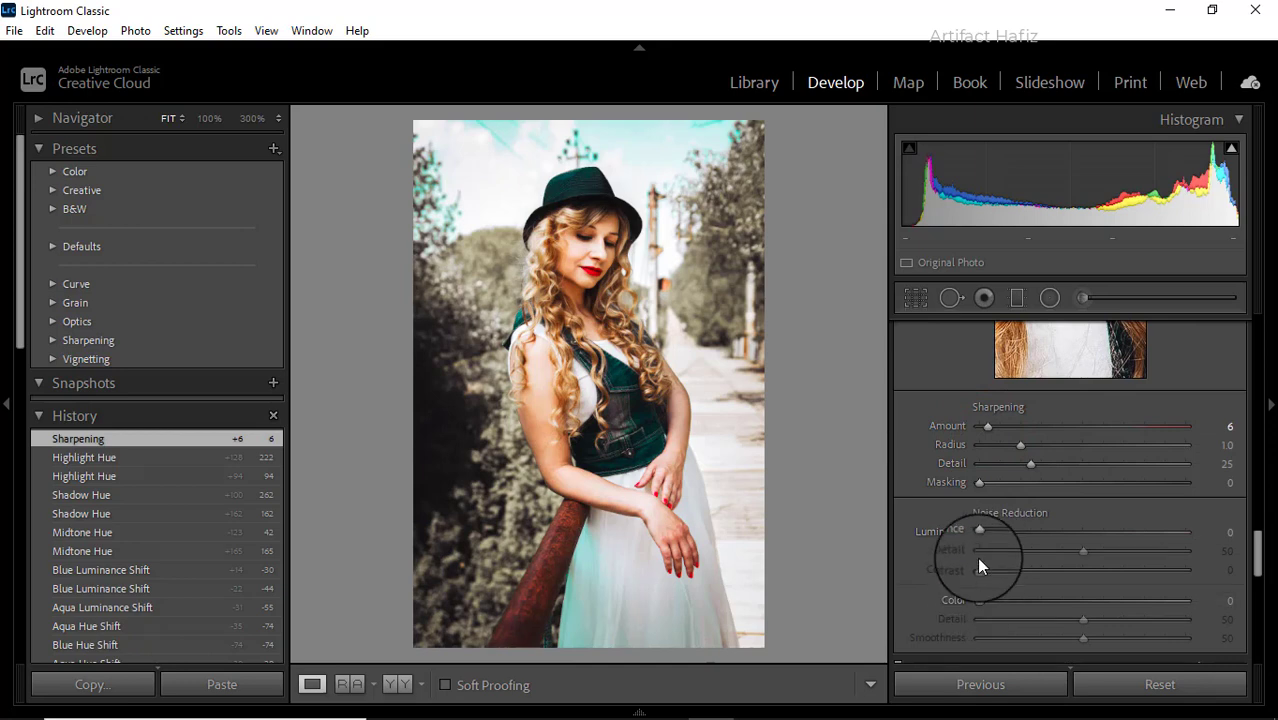
left_click_drag(979, 531, 990, 533)
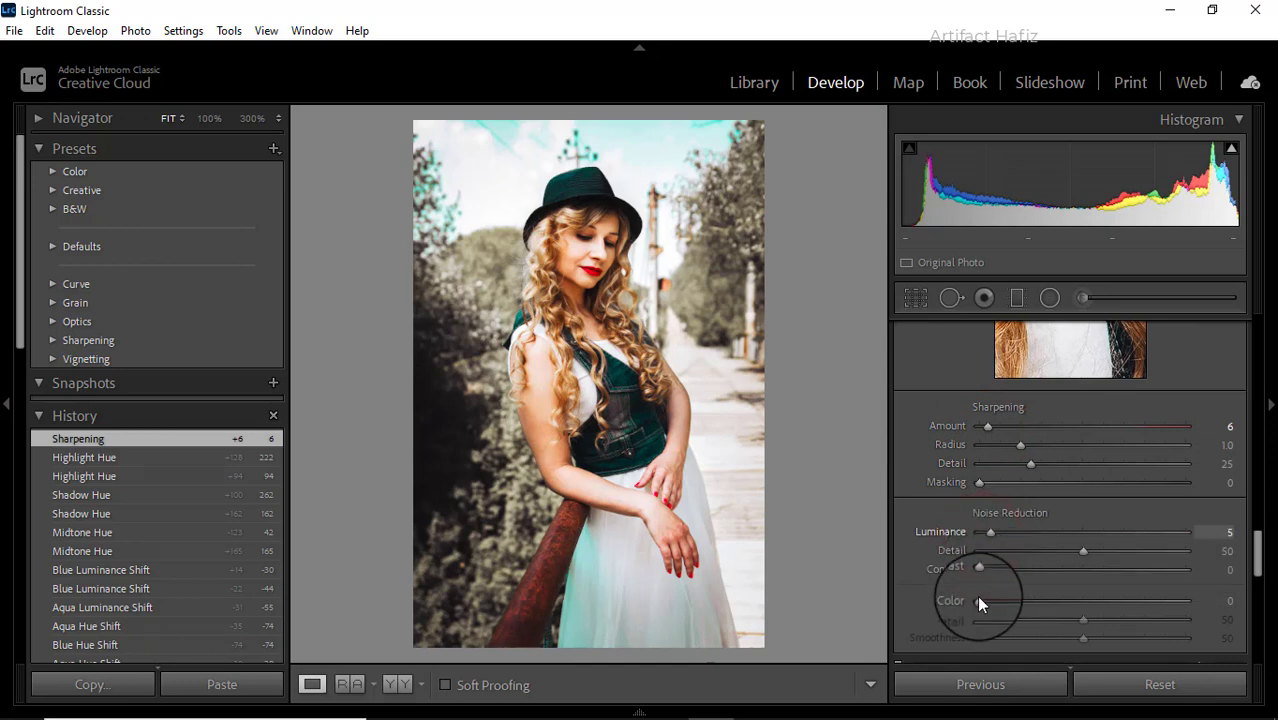
left_click_drag(979, 600, 1007, 600)
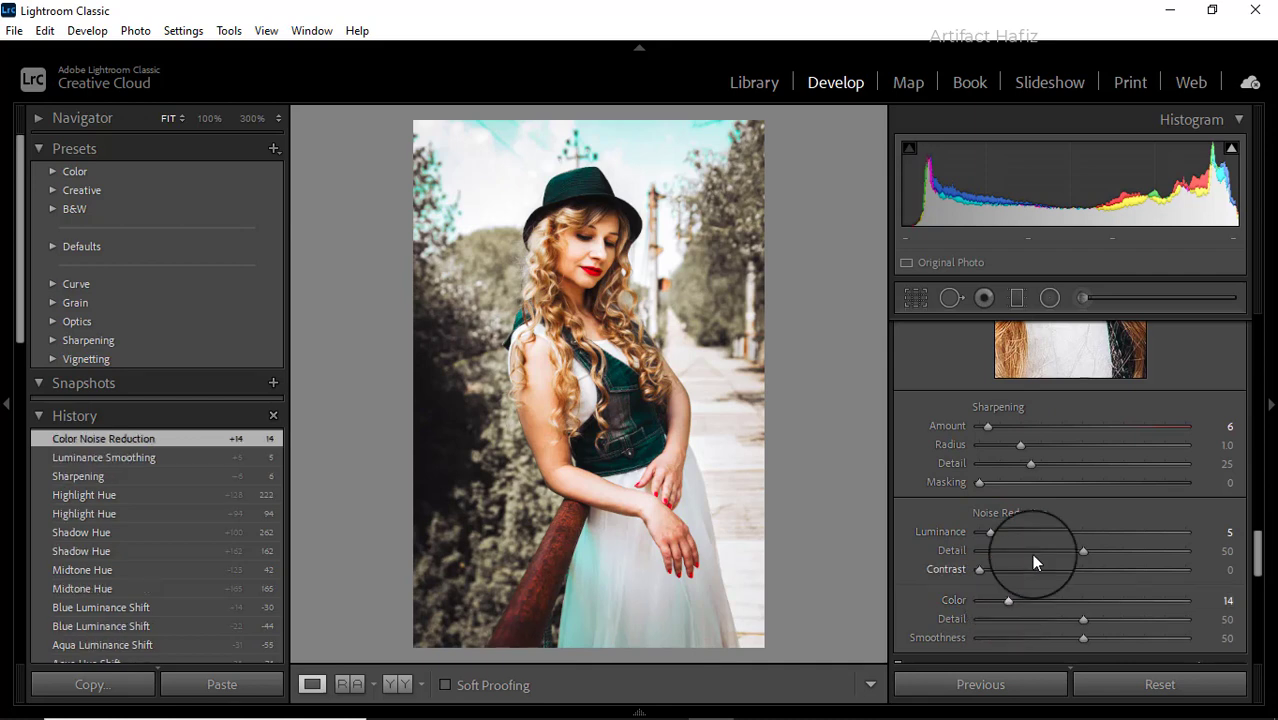
Set the post-crop vignetting amount to -4.
scroll(1031, 553, "down", 4)
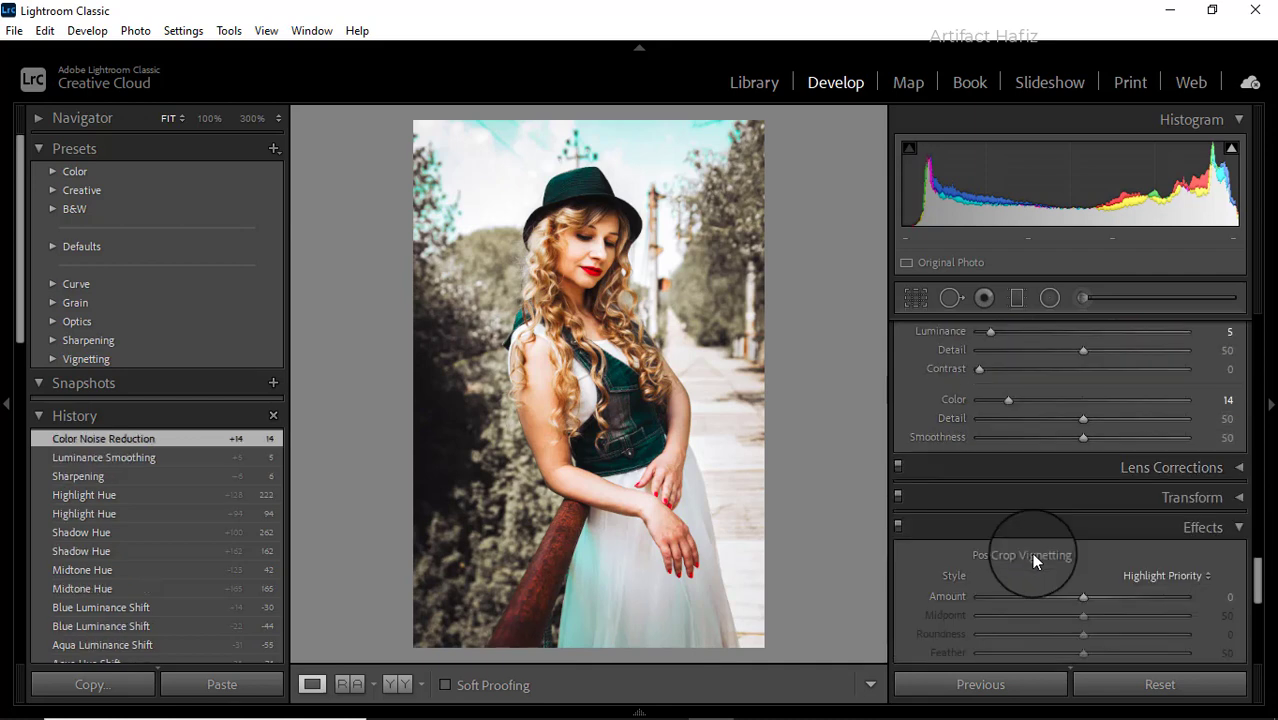
scroll(1031, 552, "down", 2)
mouse_move(1077, 495)
left_mouse_down()
mouse_move(1066, 493)
mouse_move(1077, 495)
left_mouse_up()
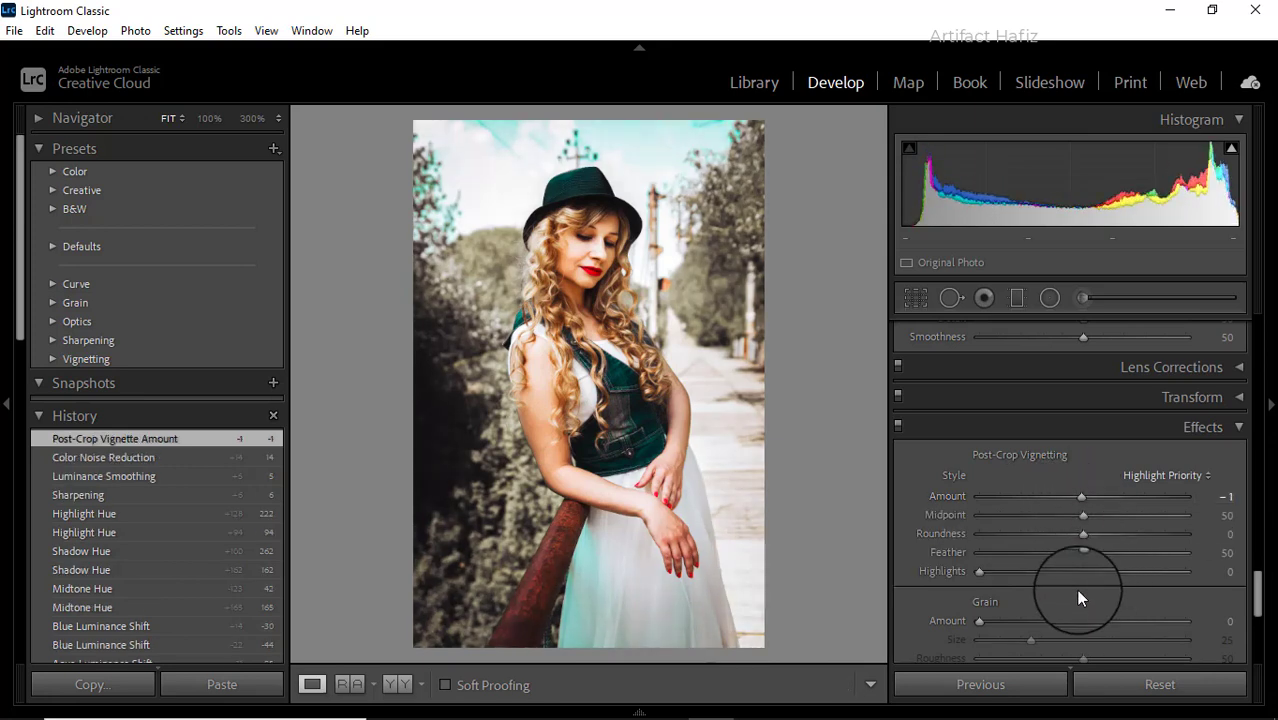
scroll(1078, 598, "down", 2)
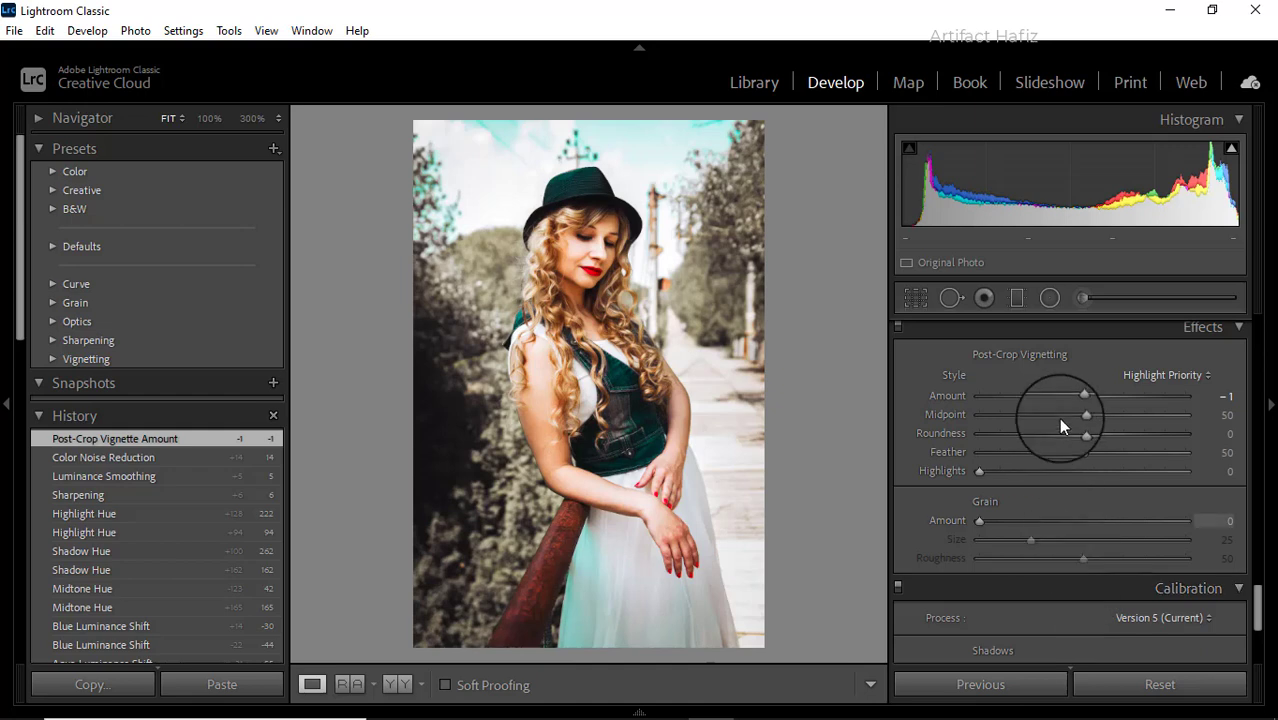
left_click_drag(1080, 398, 1079, 401)
left_click_drag(1075, 399, 1078, 399)
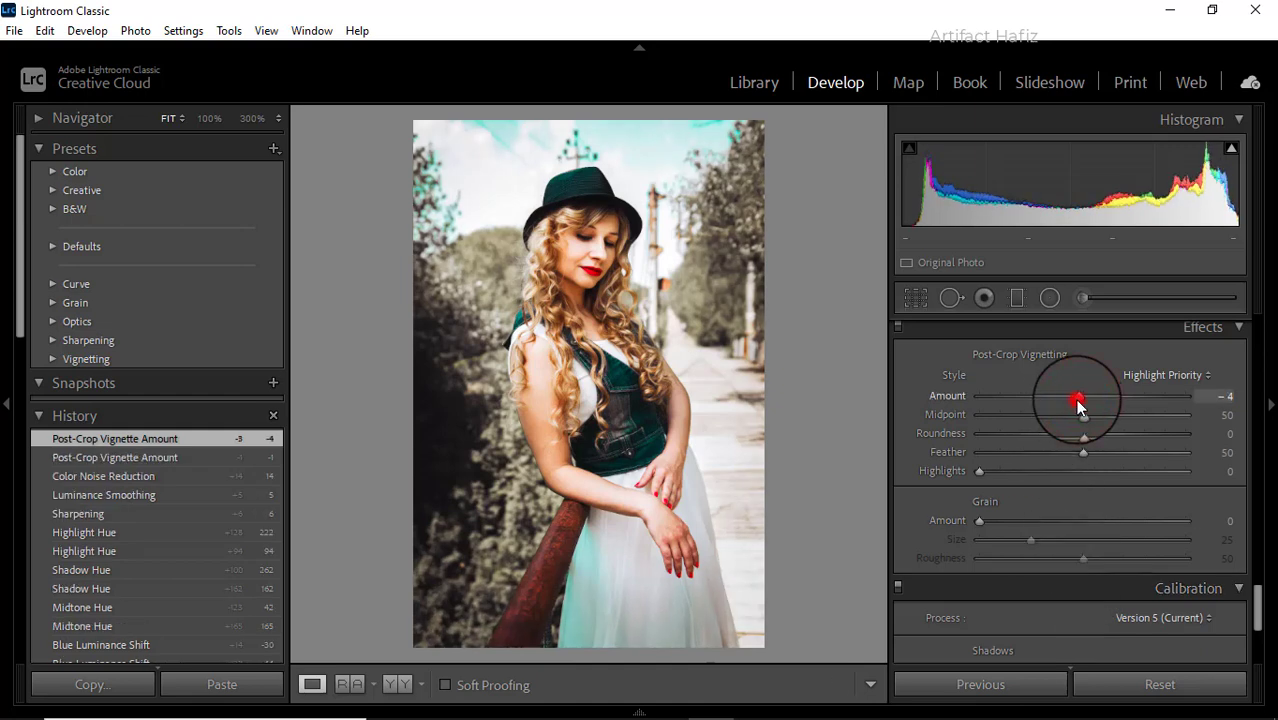
Calibrate the primaries with saturation at +28 for green, -14 for red and -10 for blue.
scroll(1065, 577, "down", 5)
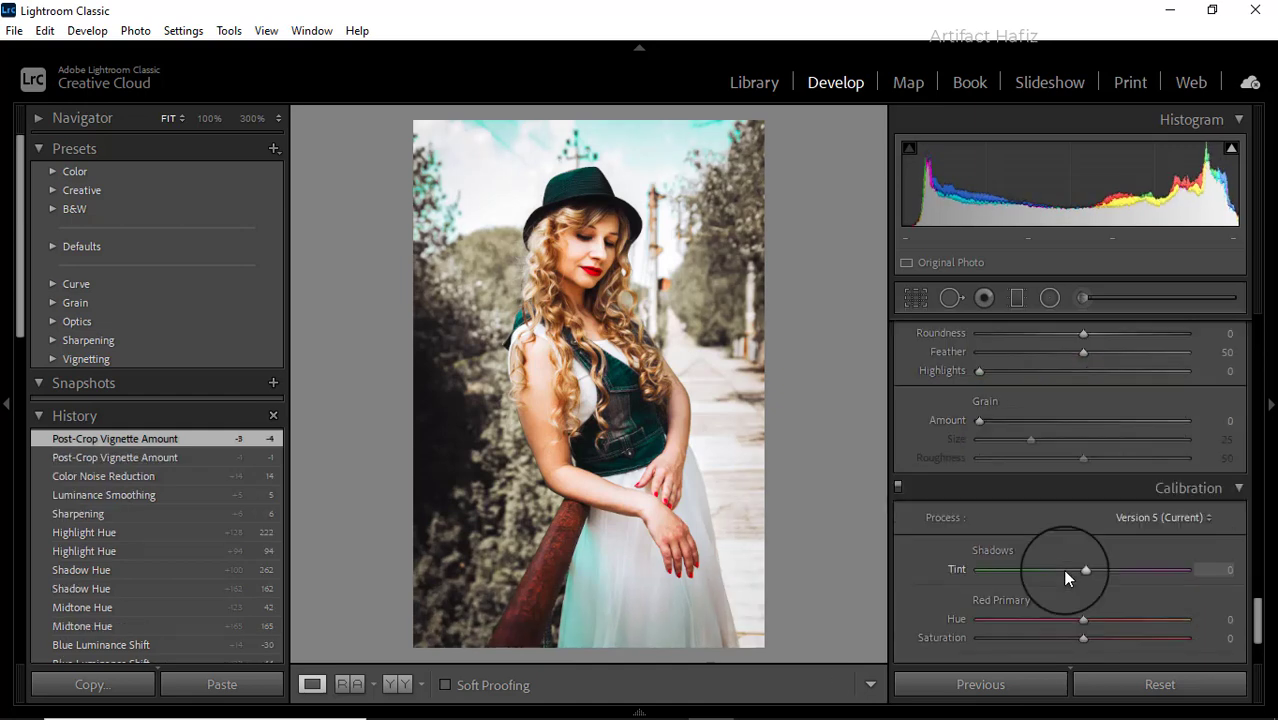
left_click_drag(1105, 605, 1109, 605)
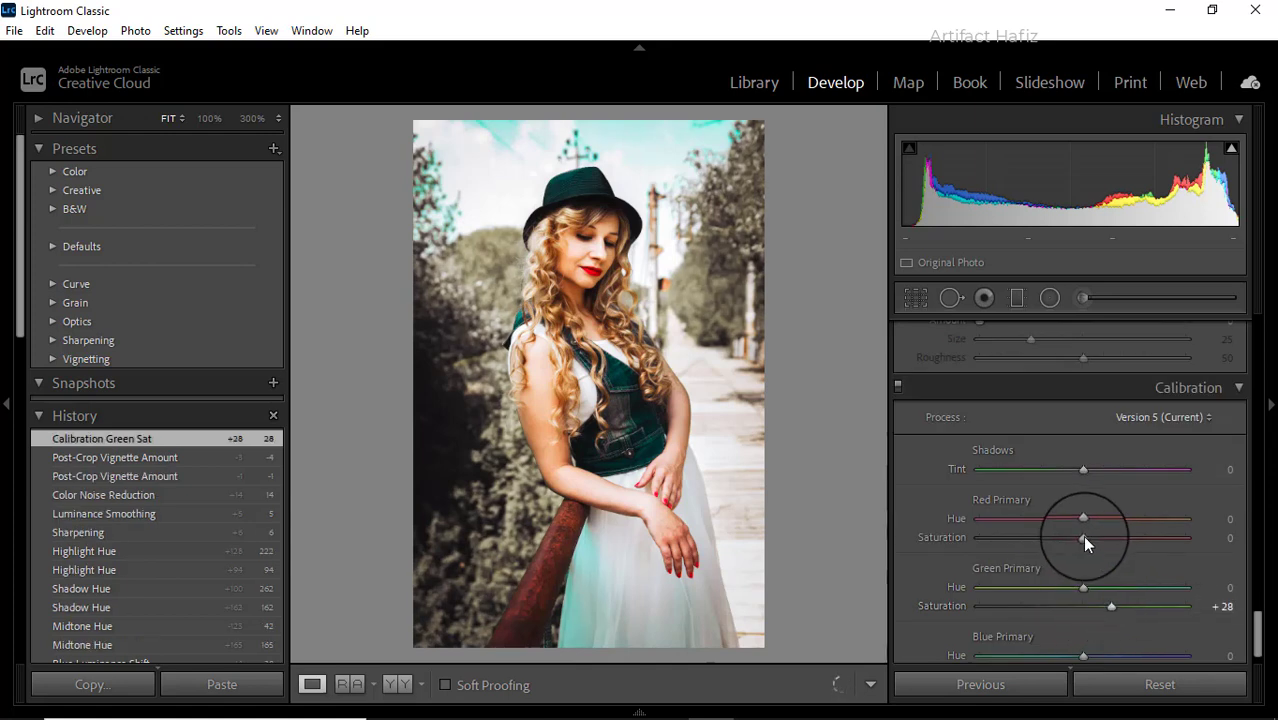
left_click_drag(1083, 537, 1068, 541)
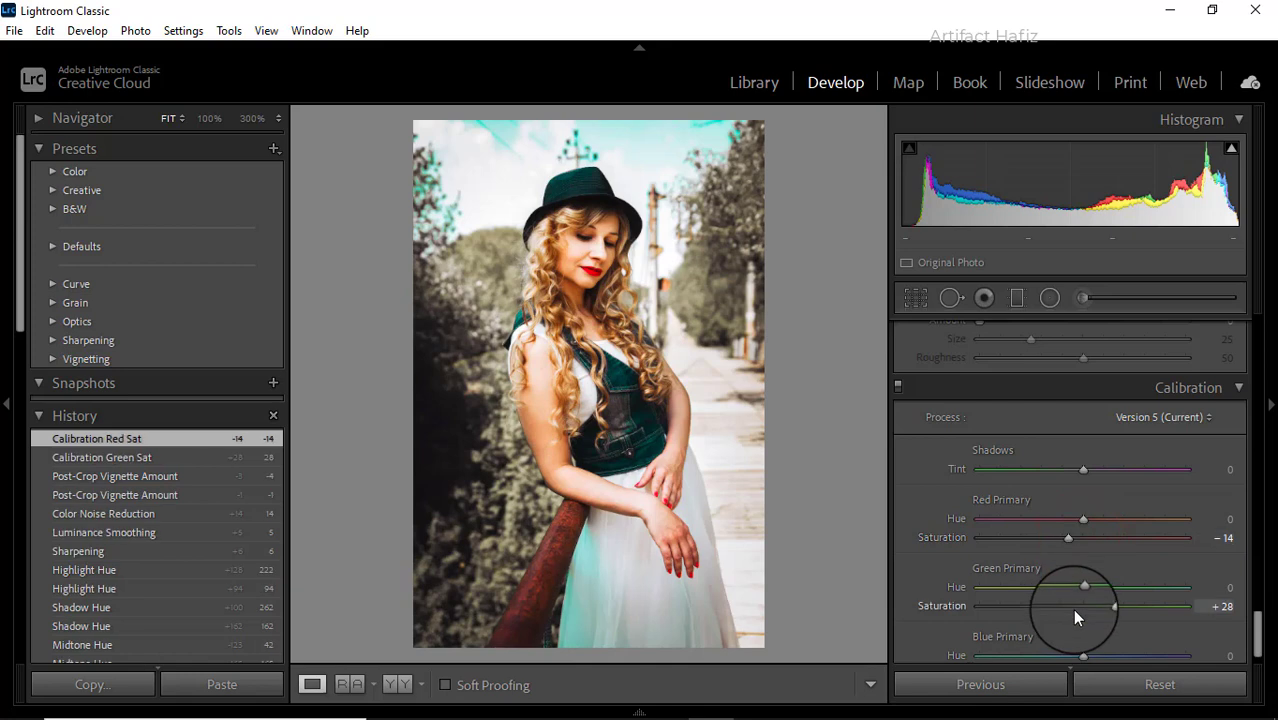
scroll(1065, 642, "down", 1)
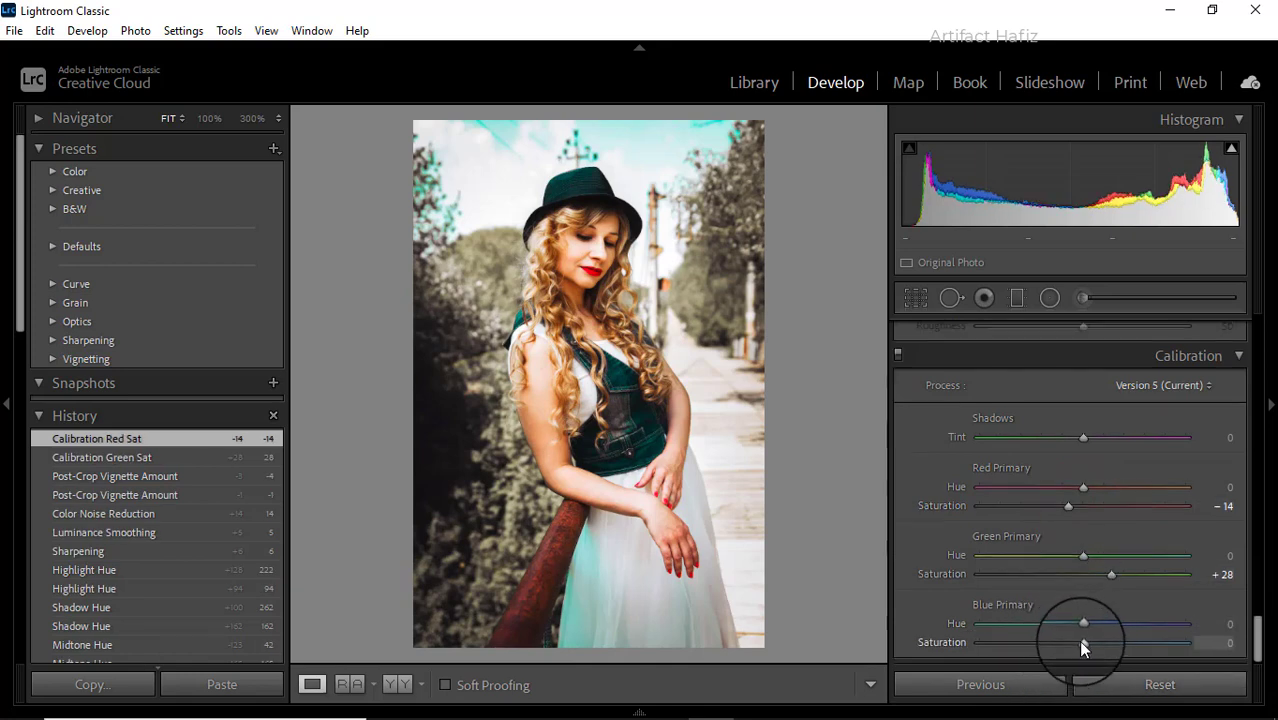
left_click_drag(1078, 642, 1072, 642)
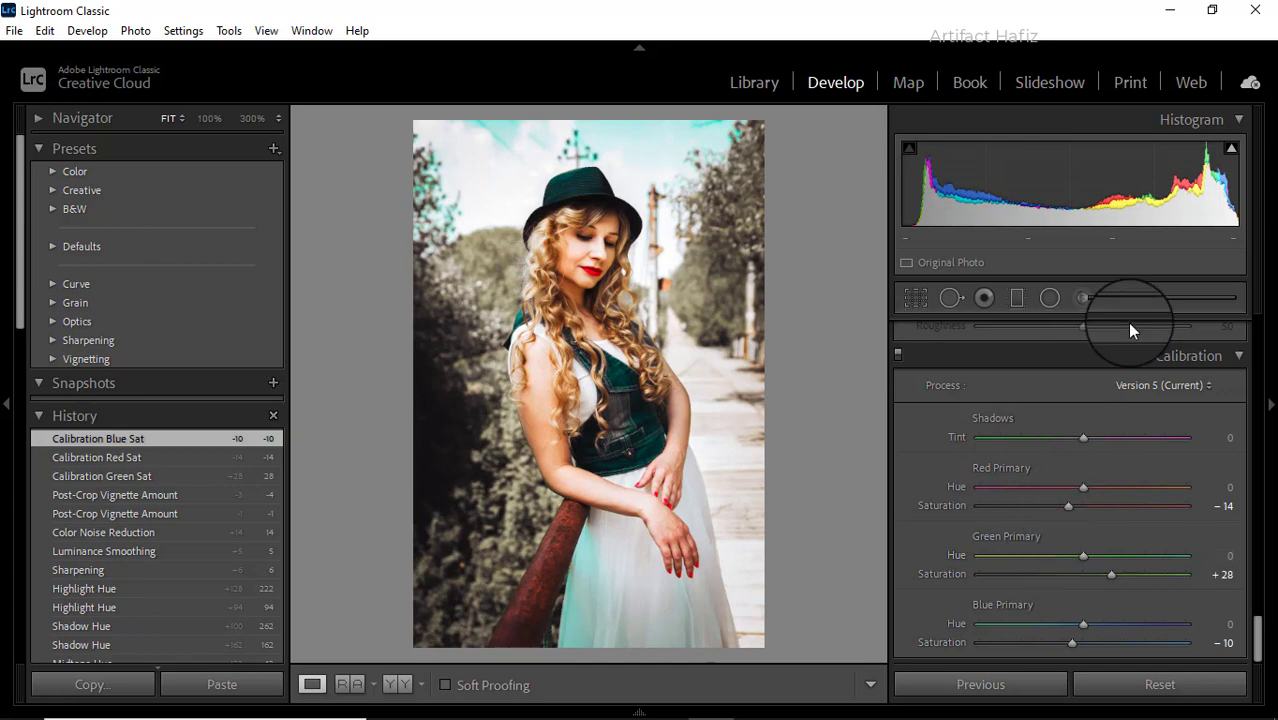
Darken the photo's lower-right corner with a graduated filter at -1.56 exposure and the upper-right corner with another at -1.24.
left_click(1016, 298)
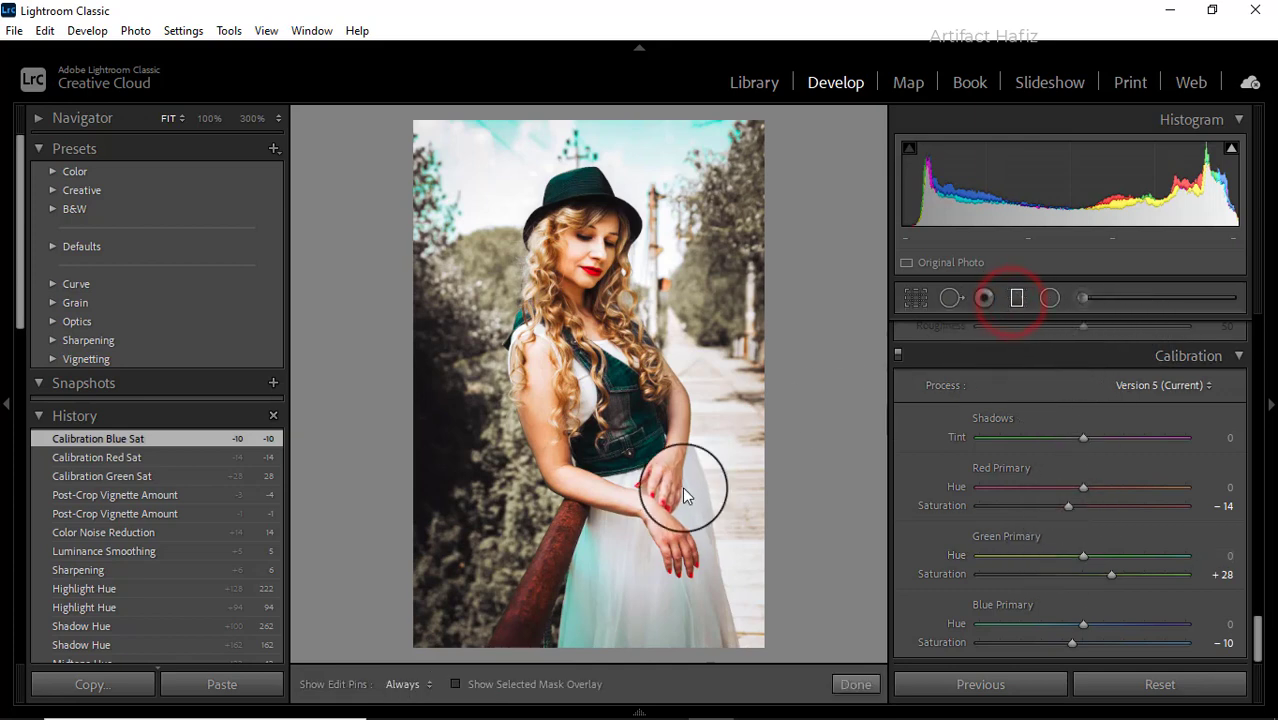
left_click_drag(608, 641, 717, 599)
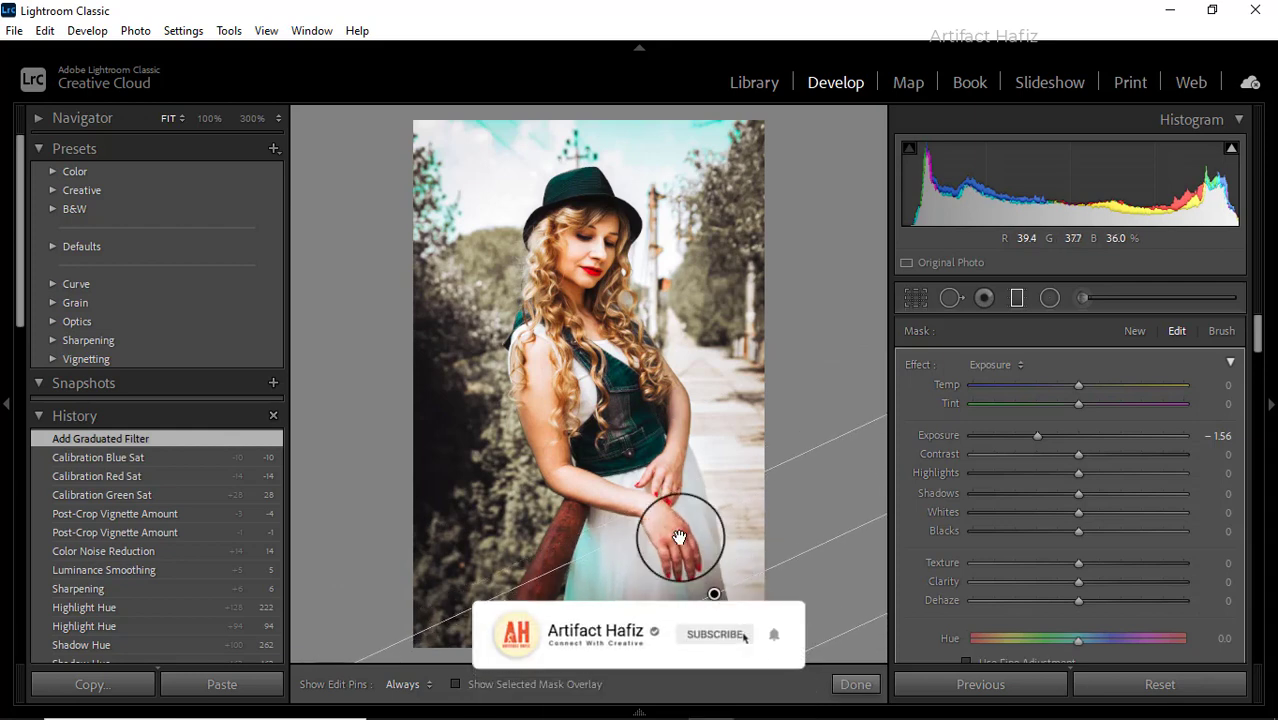
mouse_move(780, 128)
left_mouse_down()
mouse_move(456, 251)
mouse_move(480, 192)
mouse_move(585, 228)
mouse_move(548, 222)
mouse_move(670, 320)
mouse_move(699, 214)
mouse_move(884, 294)
mouse_move(814, 272)
mouse_move(759, 285)
mouse_move(790, 285)
mouse_move(490, 250)
mouse_move(485, 297)
mouse_move(503, 311)
mouse_move(514, 294)
mouse_move(590, 272)
left_mouse_up()
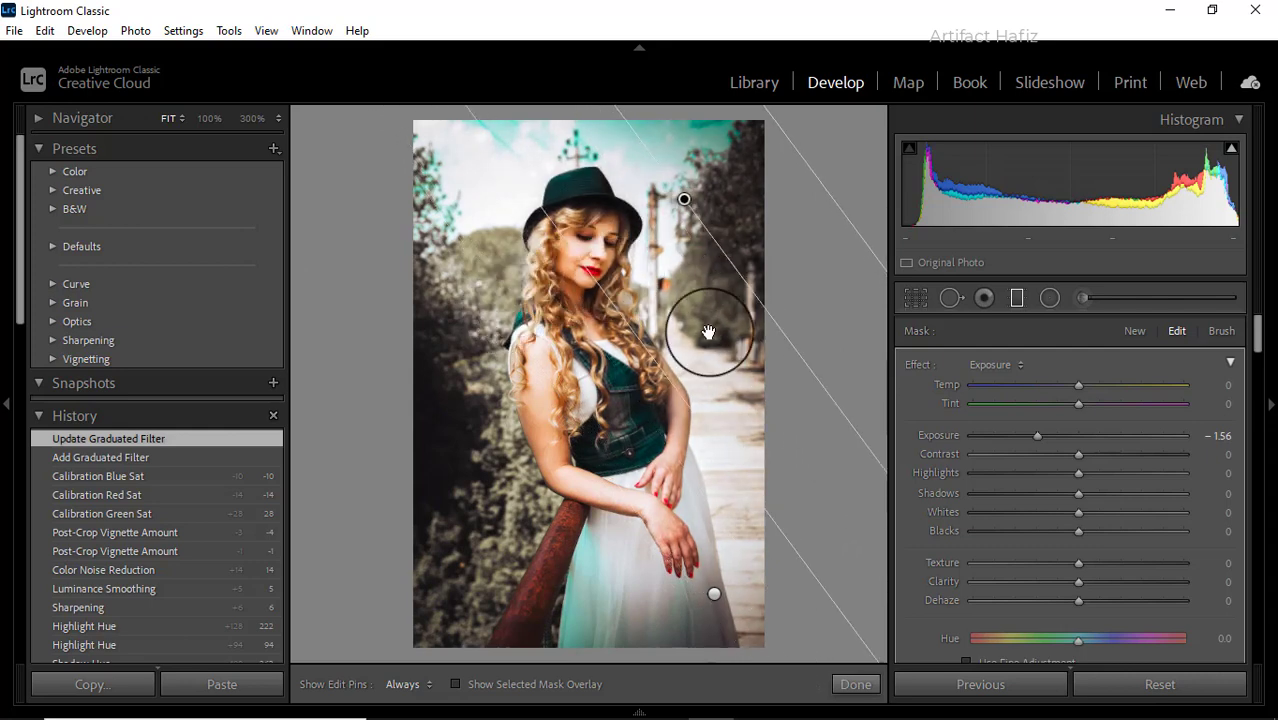
left_click_drag(1037, 435, 1046, 435)
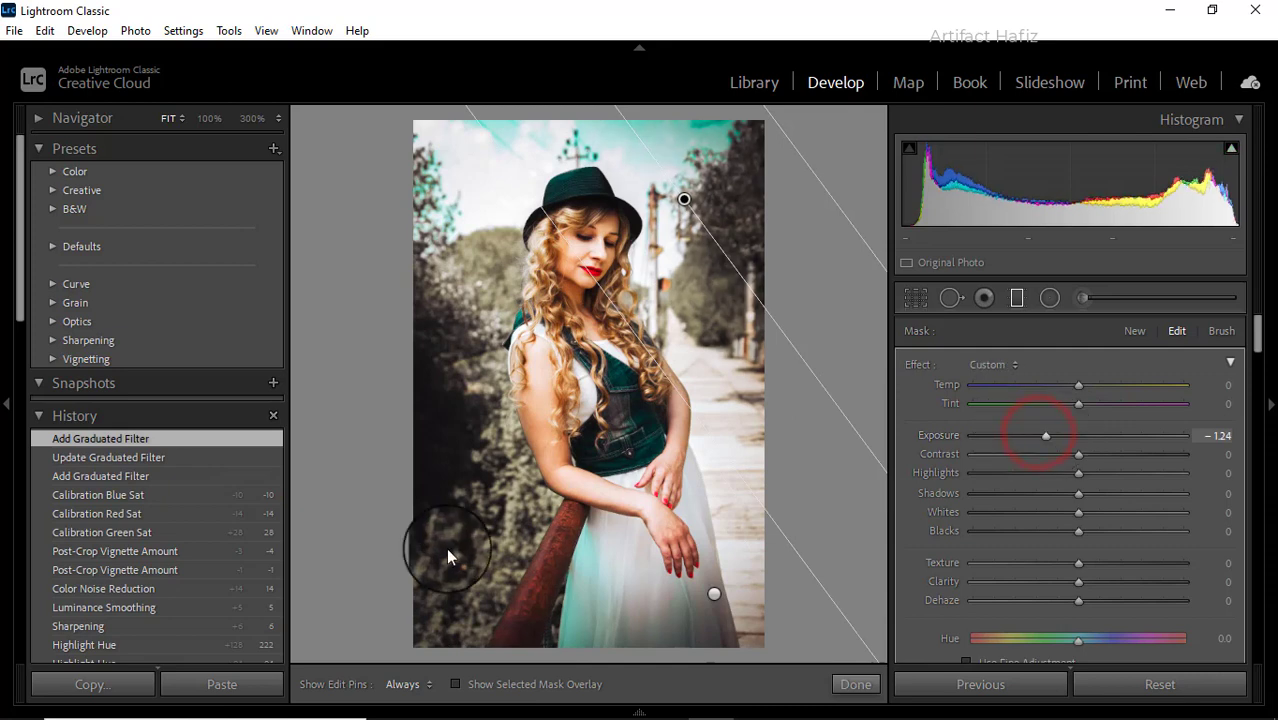
Darken the photo's left edge with a graduated filter at -0.28 exposure and the lower-left corner with another at -0.71.
mouse_move(430, 558)
left_mouse_down()
mouse_move(579, 438)
mouse_move(725, 434)
mouse_move(576, 317)
mouse_move(626, 400)
mouse_move(544, 475)
mouse_move(571, 500)
mouse_move(536, 548)
mouse_move(583, 575)
mouse_move(553, 532)
mouse_move(584, 561)
left_mouse_up()
left_click_drag(1045, 437, 1066, 446)
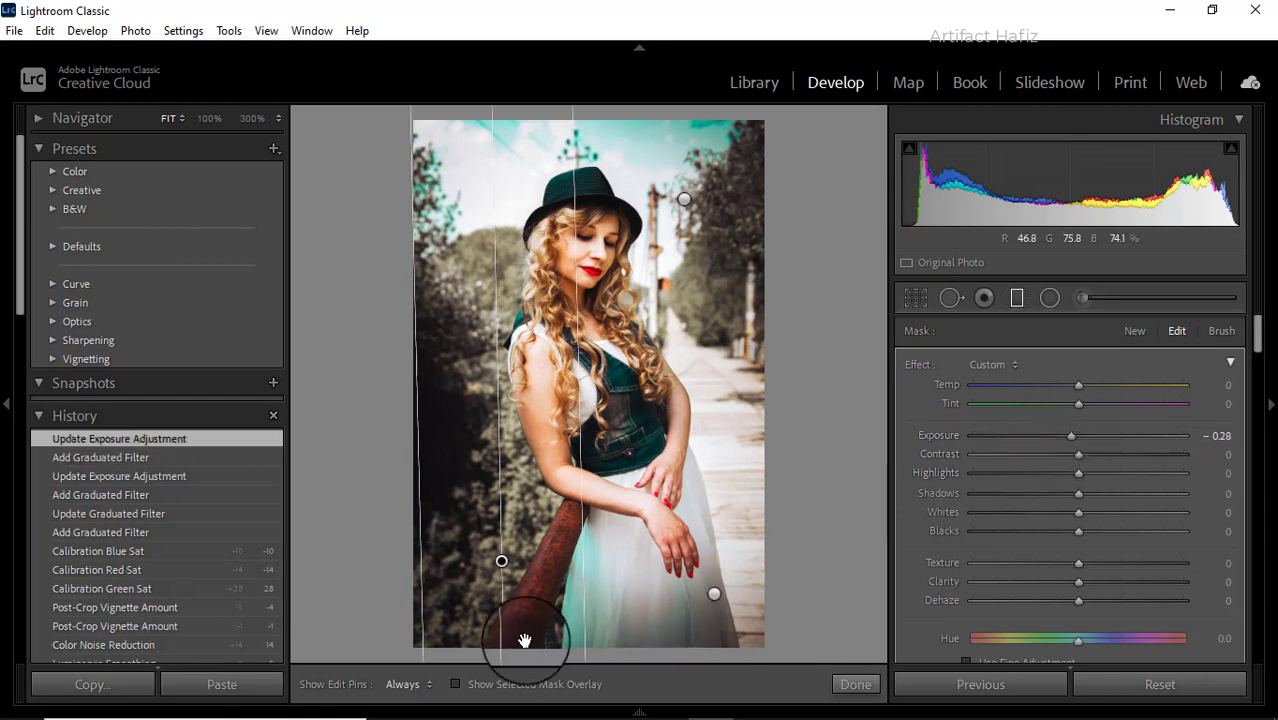
left_click_drag(442, 623, 608, 542)
left_click_drag(1071, 439, 1058, 440)
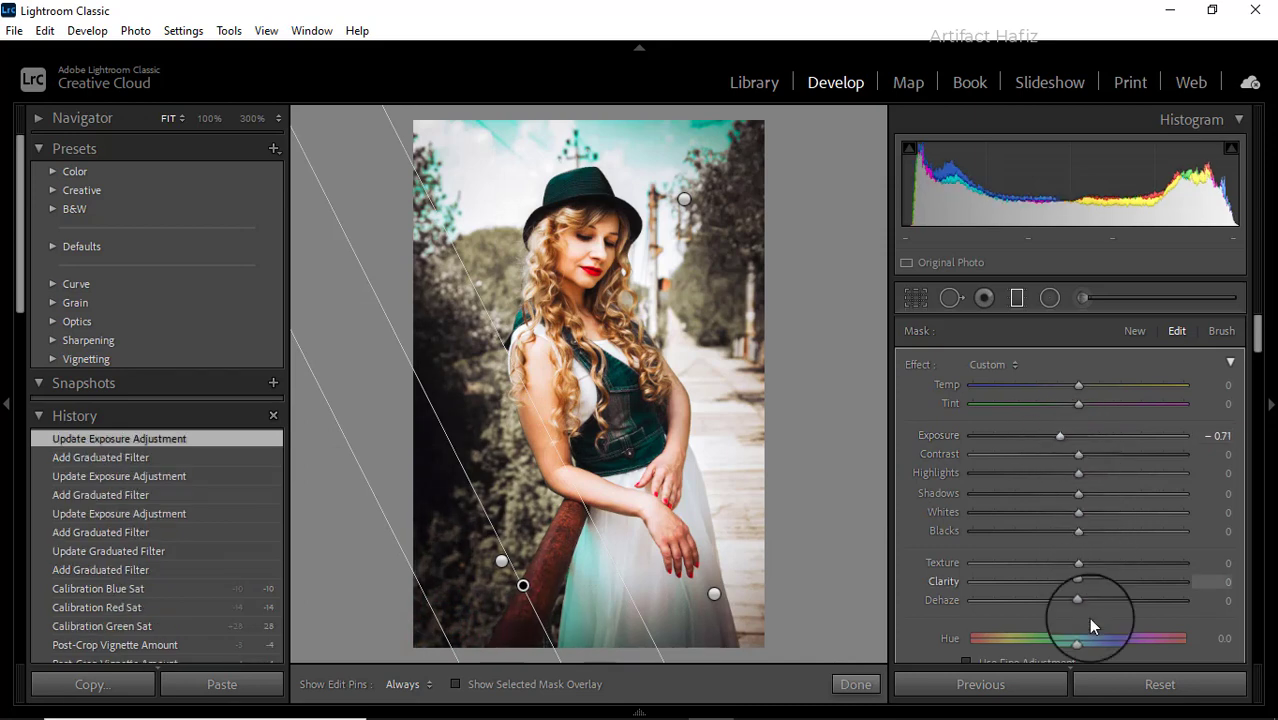
left_click(1017, 300)
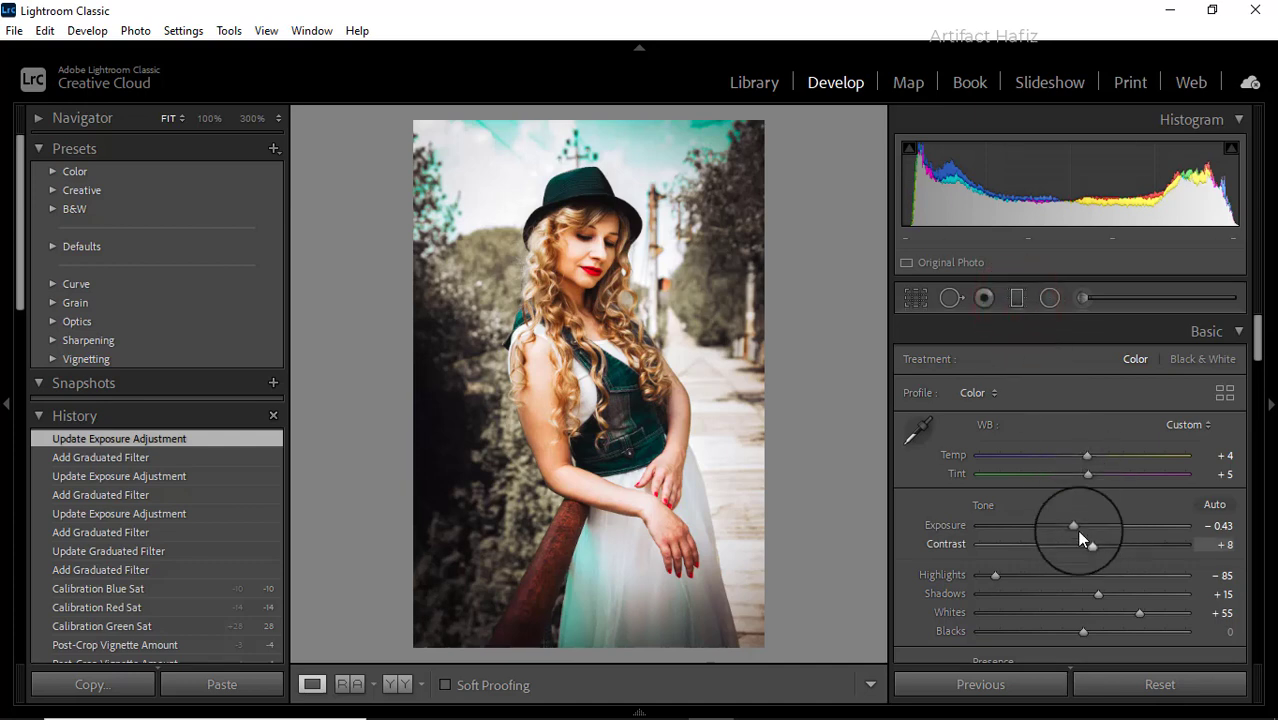
Set the Blacks to +34 and compare the before and after versions side by side.
scroll(1065, 492, "down", 2)
scroll(1065, 492, "down", 2)
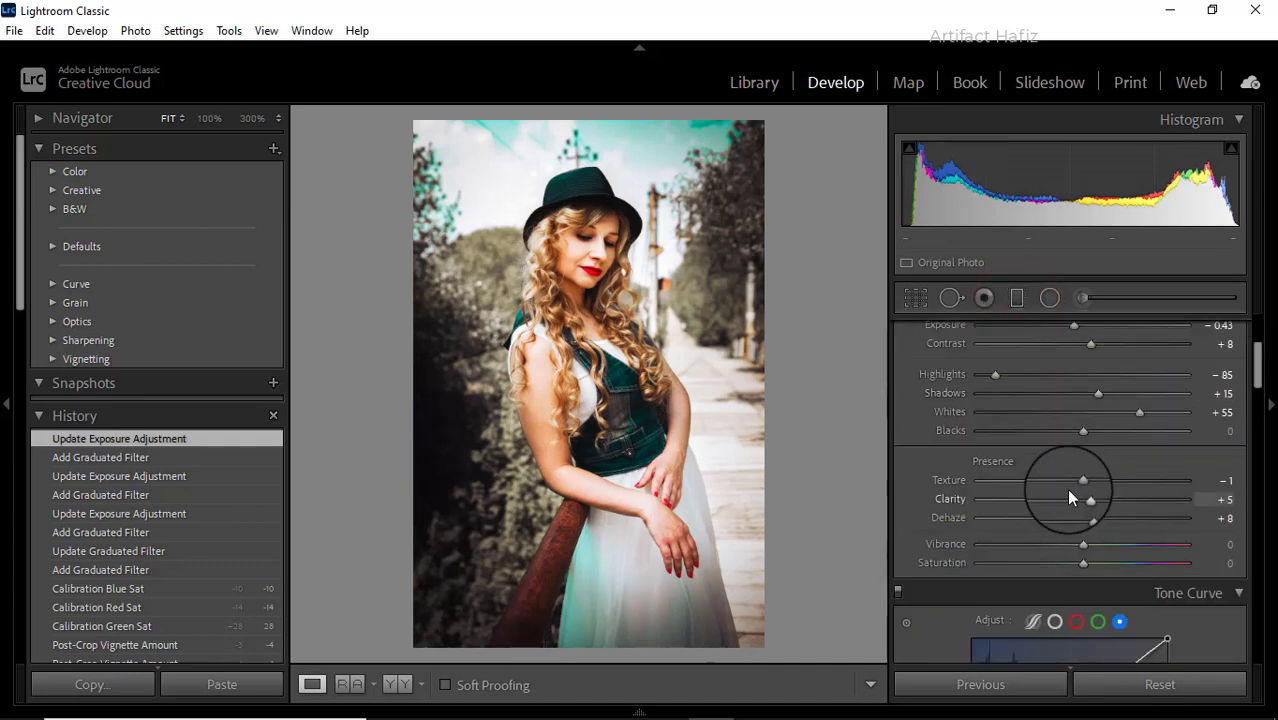
left_click_drag(1081, 431, 1118, 447)
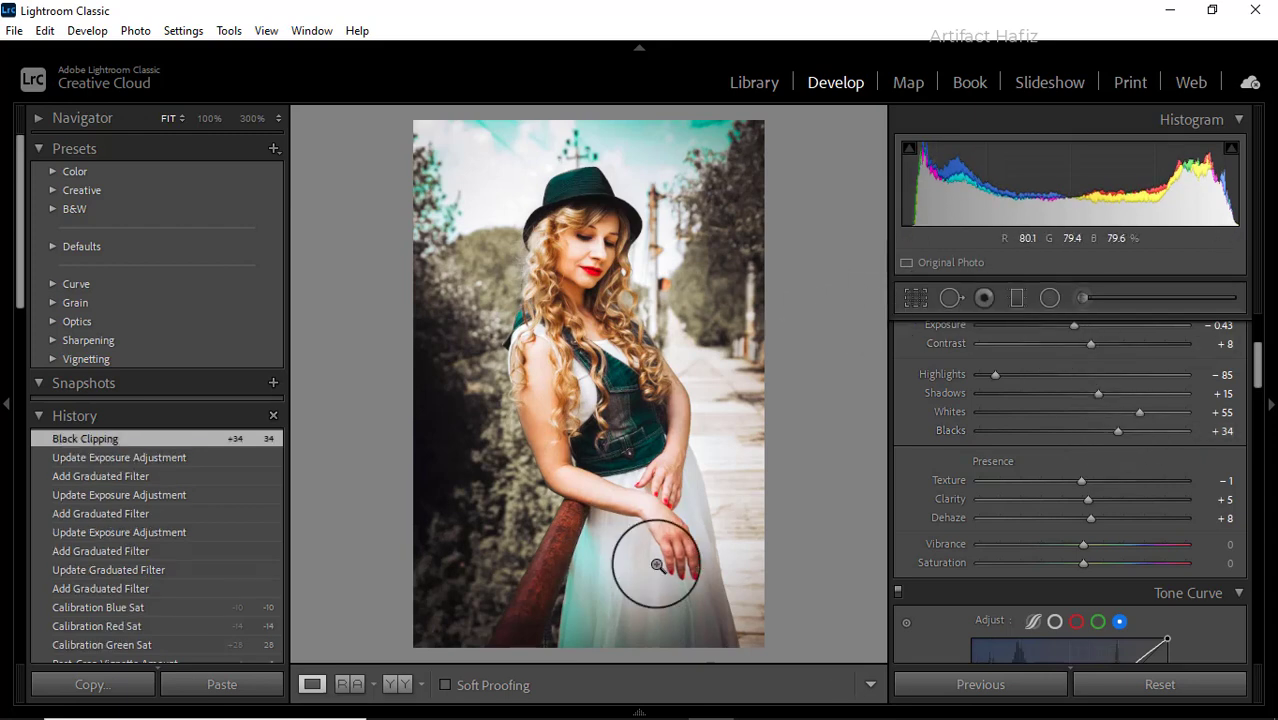
left_click(400, 684)
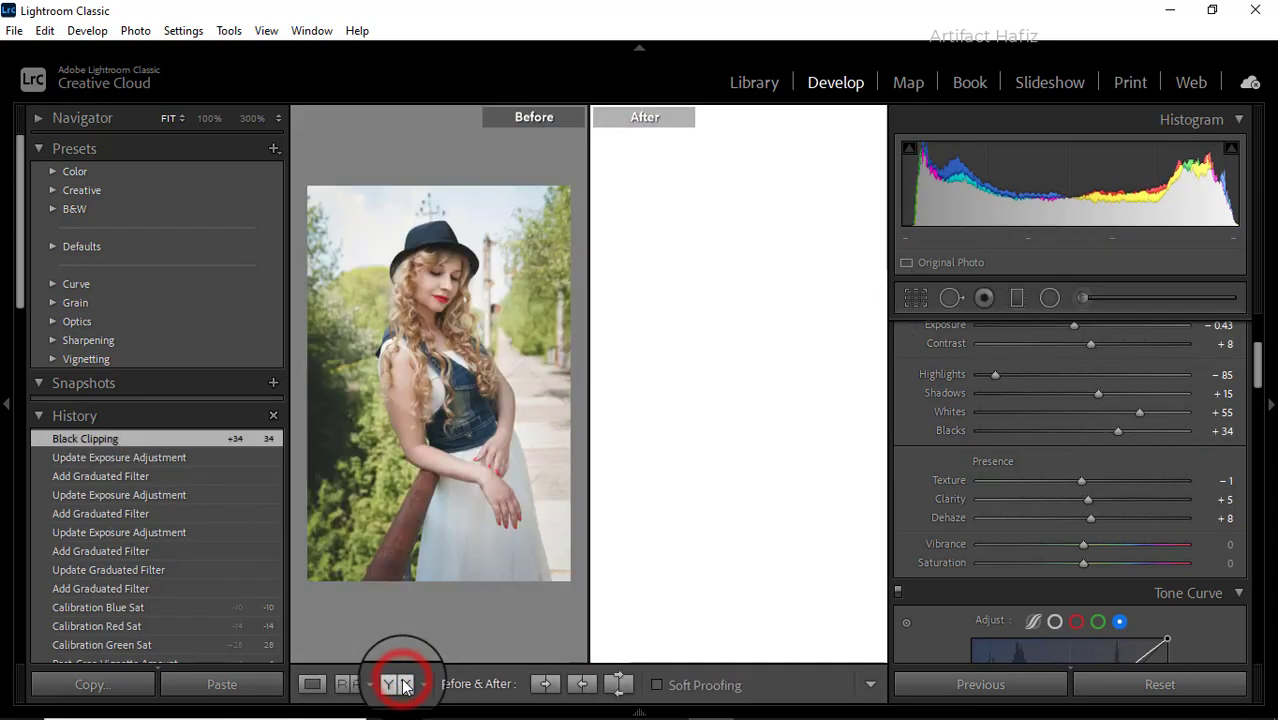